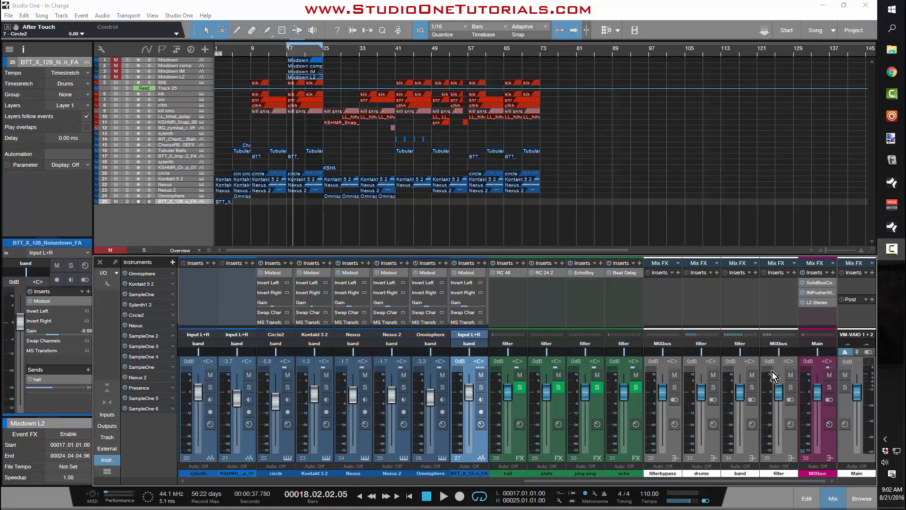
Open the IMPusher Stereo insert on the MIXbus channel and set its Low note to F.
left_click(814, 294)
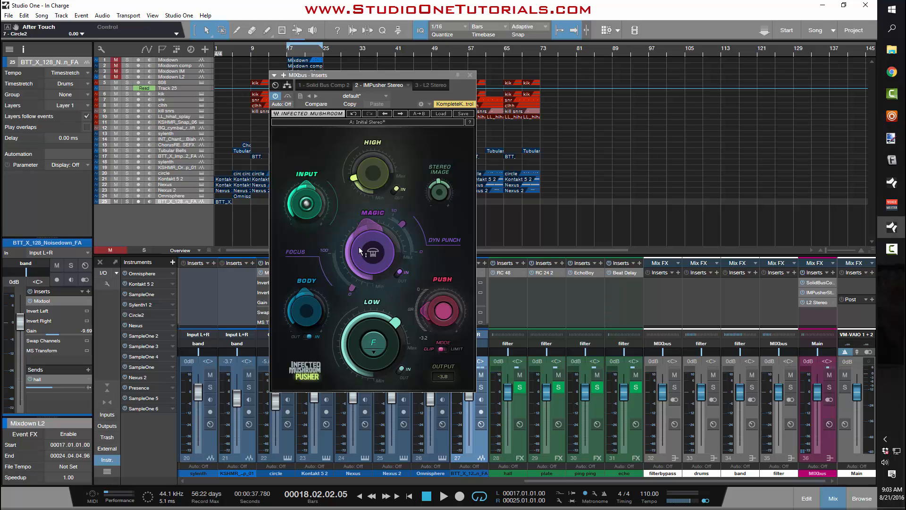
mouse_move(384, 255)
mouse_move(404, 228)
left_click(375, 351)
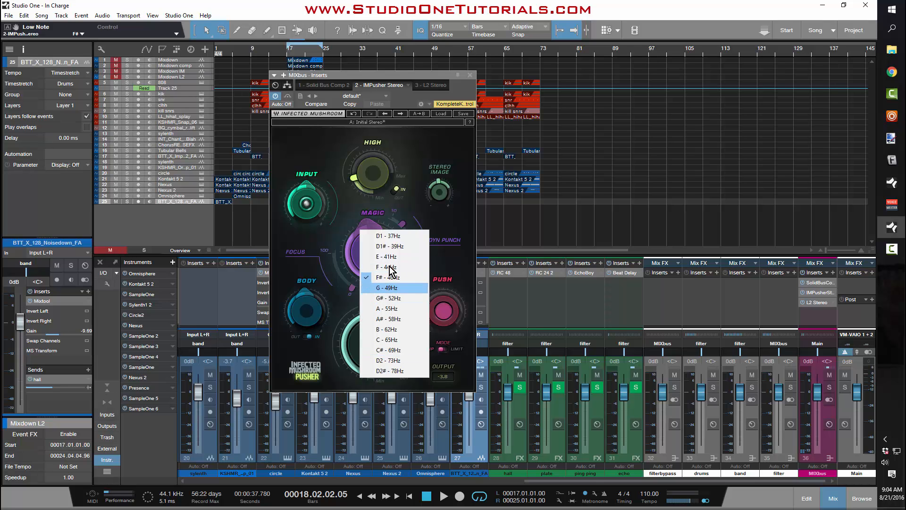
left_click(389, 266)
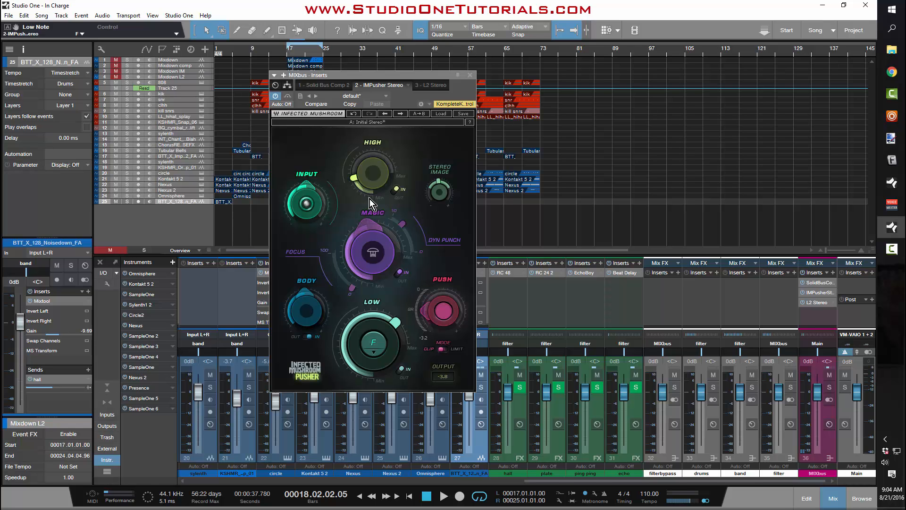
Review the MIXbus Solid Bus Comp, IMPusher Stereo and L2 Stereo inserts in turn, ending with the plug-in window closed.
left_click(820, 283)
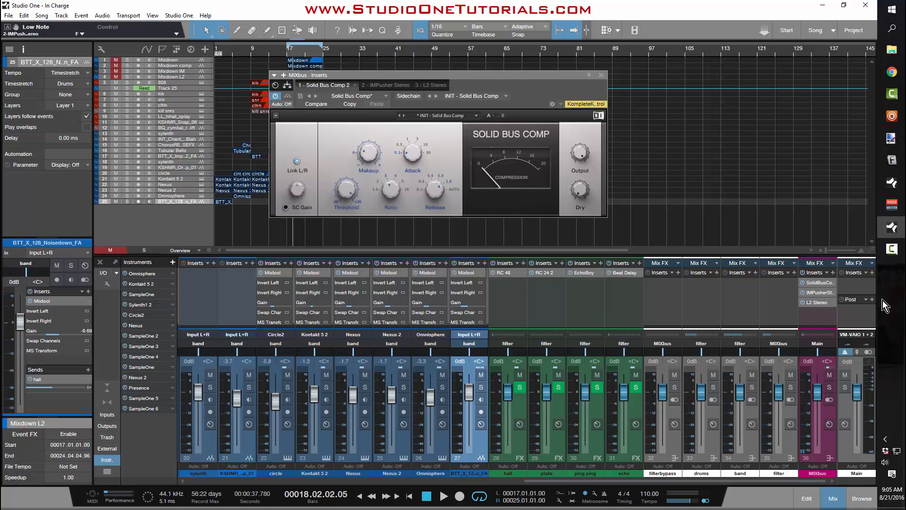
left_click(816, 293)
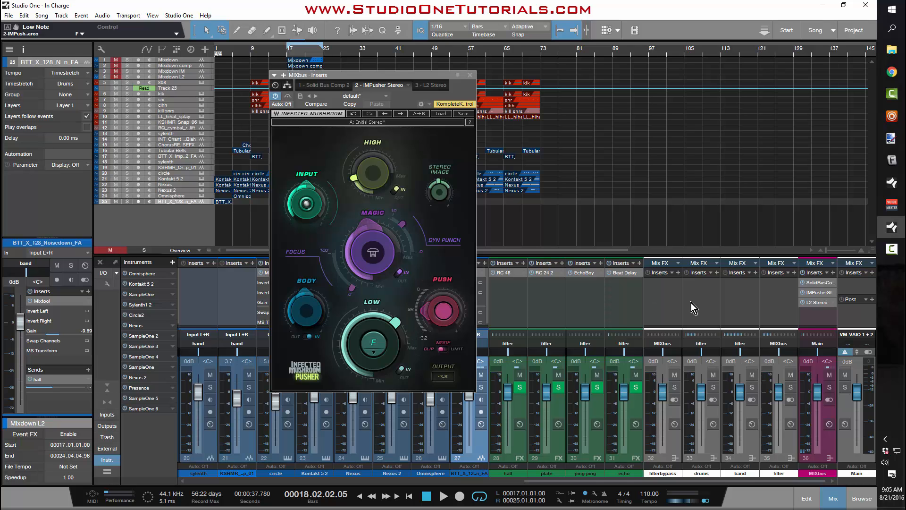
left_click(824, 302)
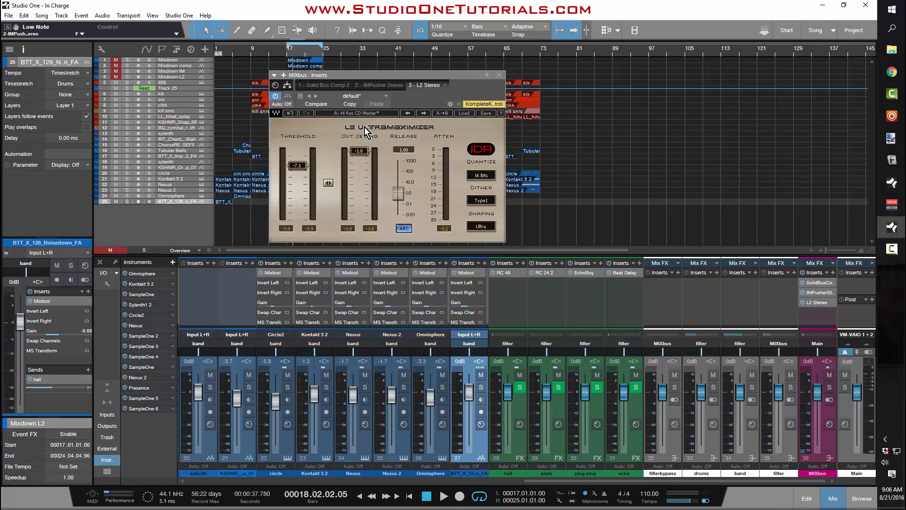
left_click_drag(462, 77, 733, 95)
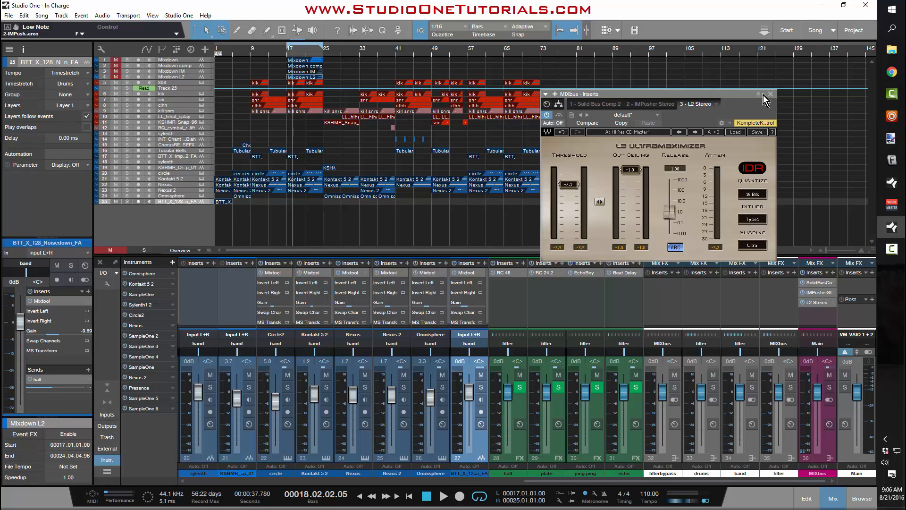
left_click_drag(744, 93, 749, 126)
left_click(775, 126)
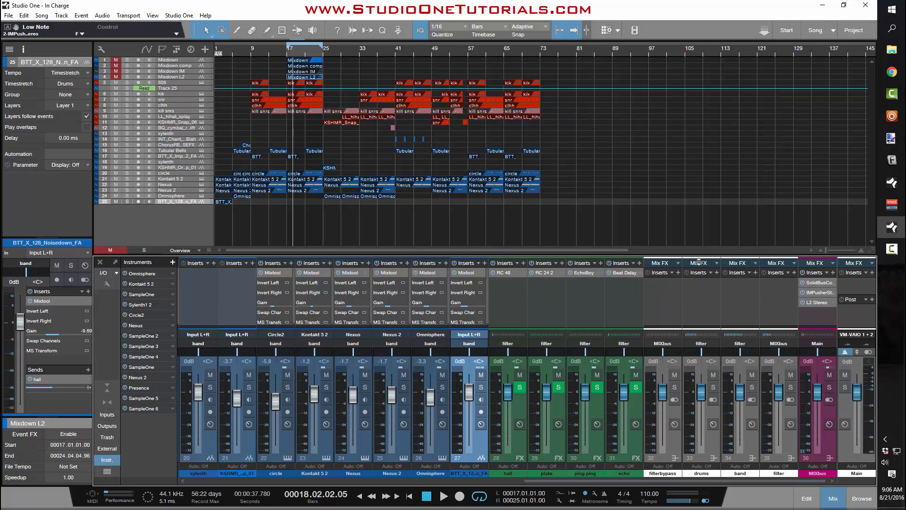
Open the Mixdown event in the audio editor, close its inserts window and resize the editor to slightly over half the workspace height.
left_click(811, 283)
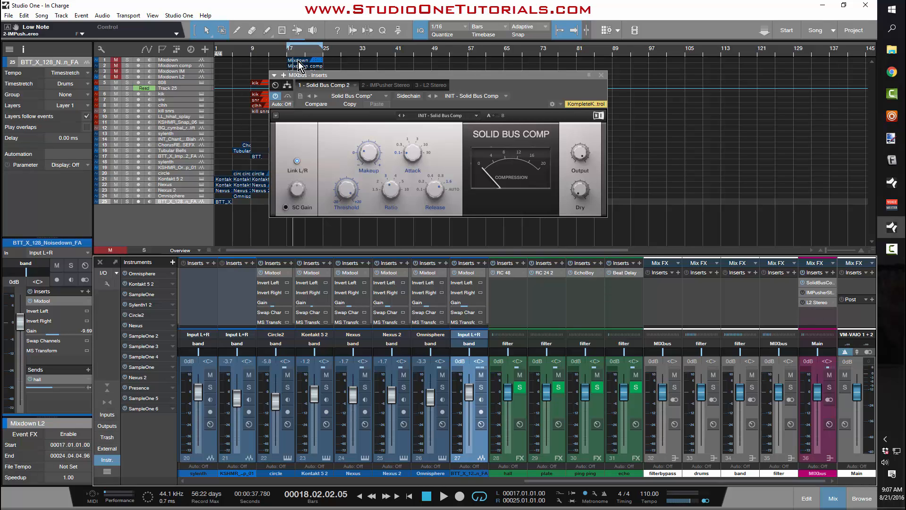
double_click(313, 61)
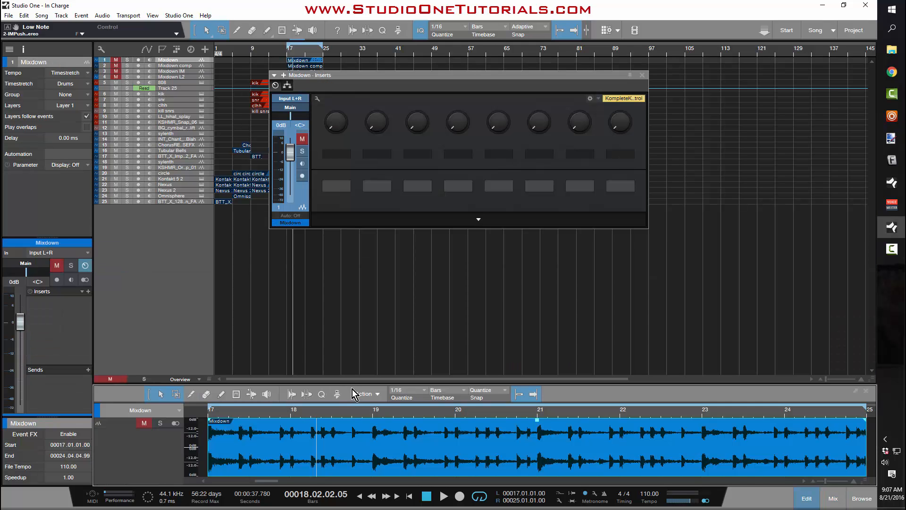
left_click_drag(350, 382, 310, 78)
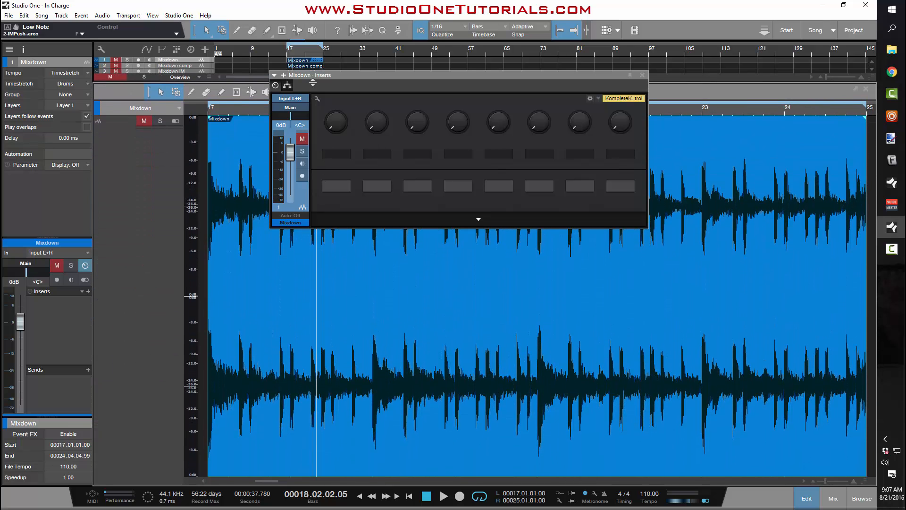
left_click(642, 76)
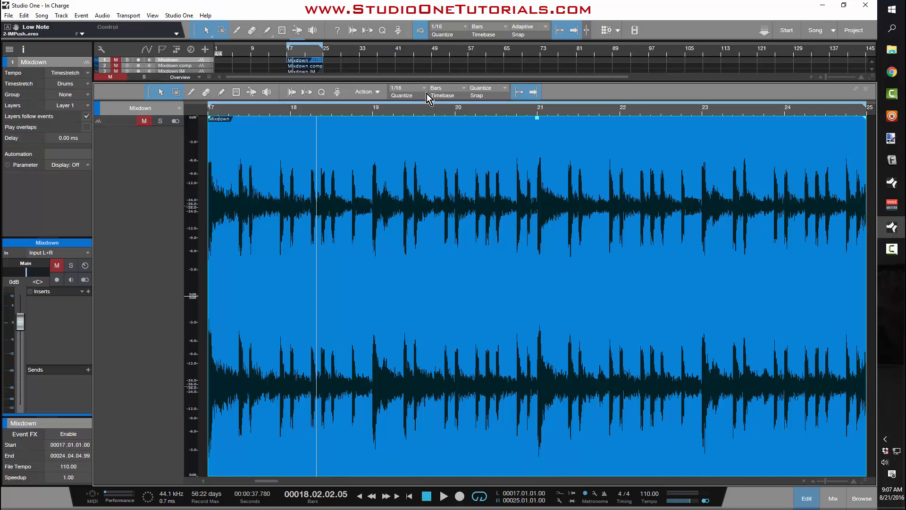
left_click_drag(430, 80, 429, 200)
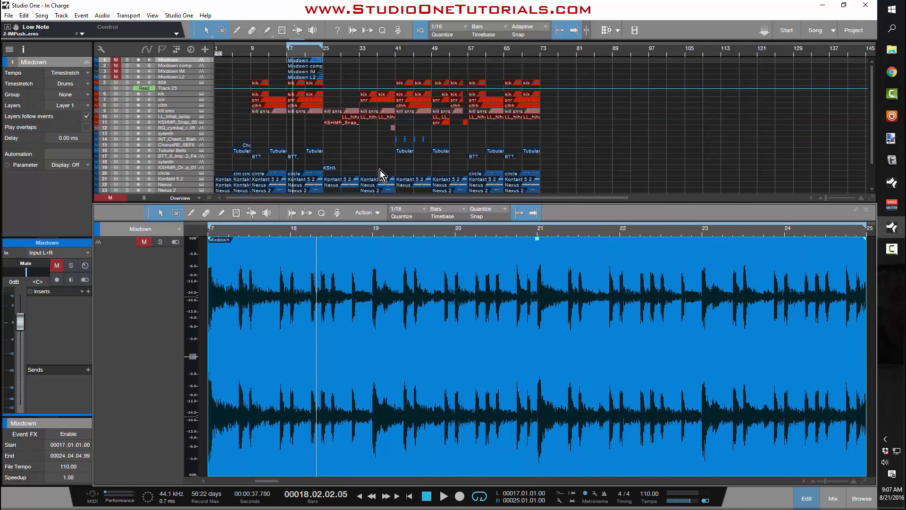
Play the song from bar 17, stop it, and compare the waveforms of the Mixdown and Mixdown comp tracks.
left_click(288, 54)
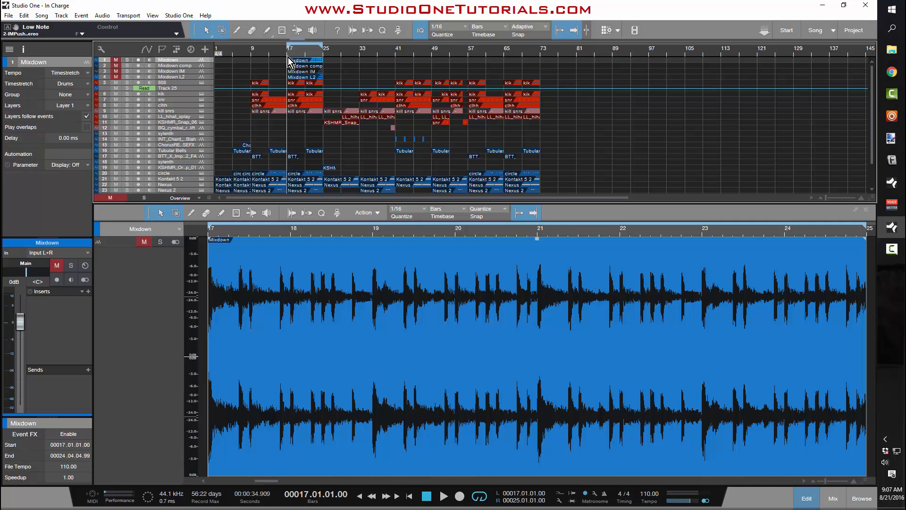
key("space")
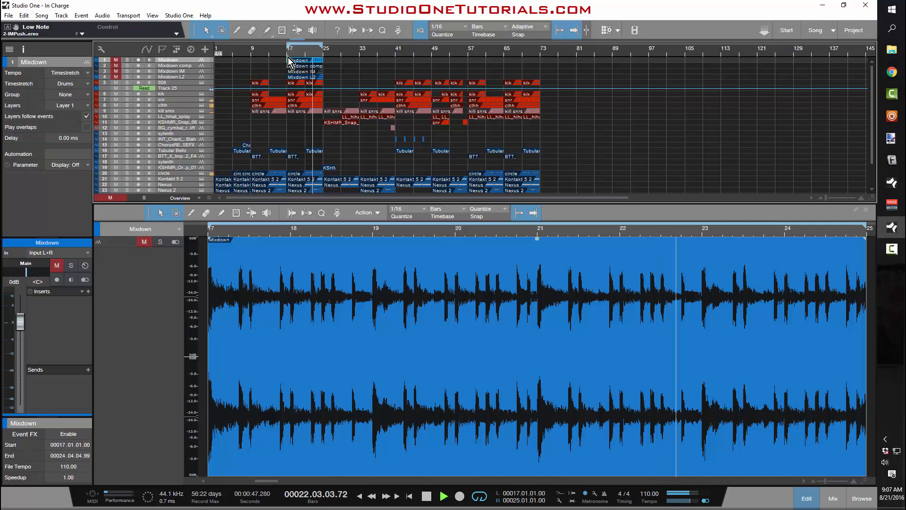
key("space")
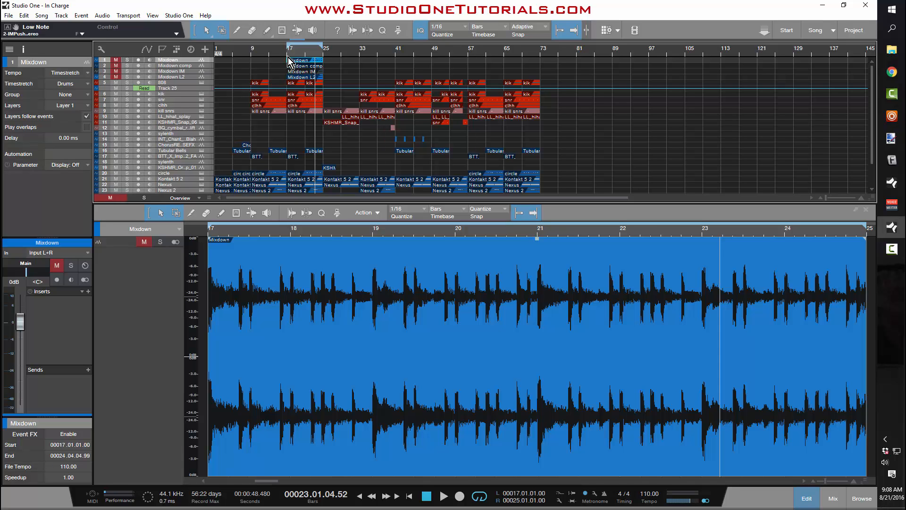
left_click(183, 66)
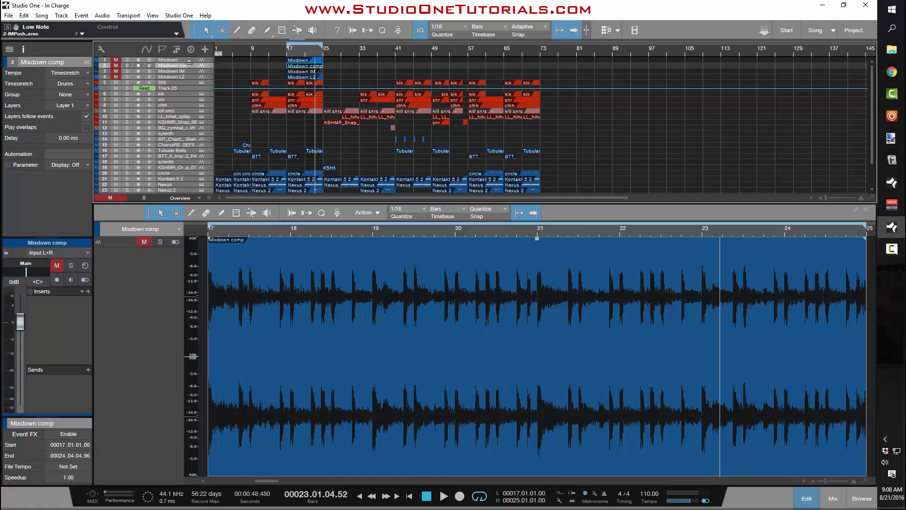
left_click(179, 60)
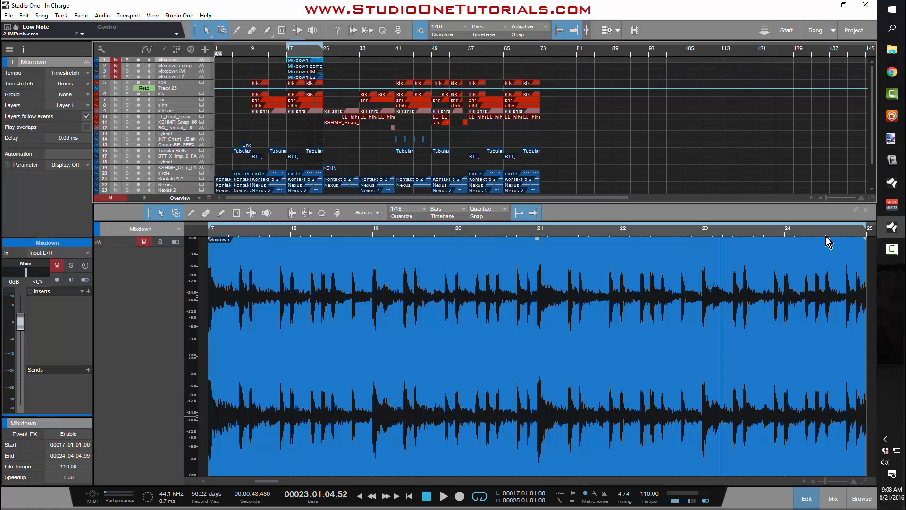
Show the MIXbus channel in the mixer and open its Solid Bus Comp insert for inspection.
key("F3")
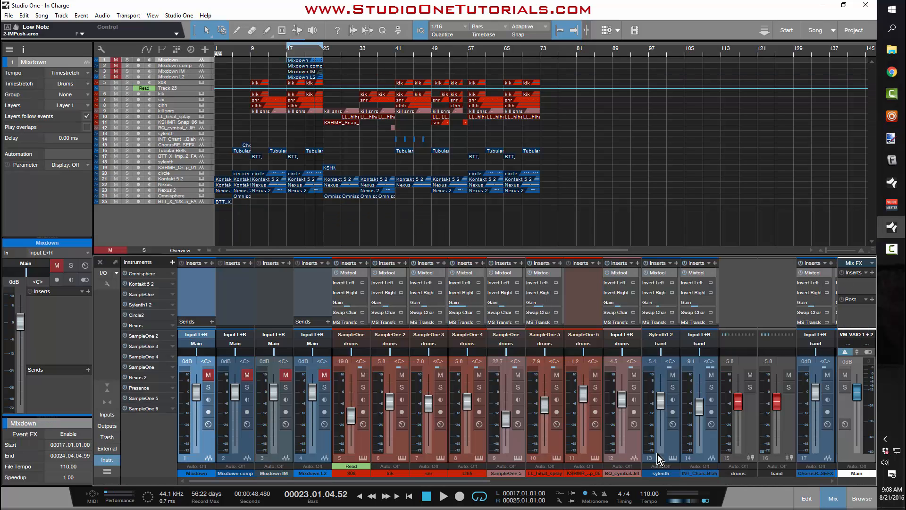
left_click_drag(453, 481, 789, 480)
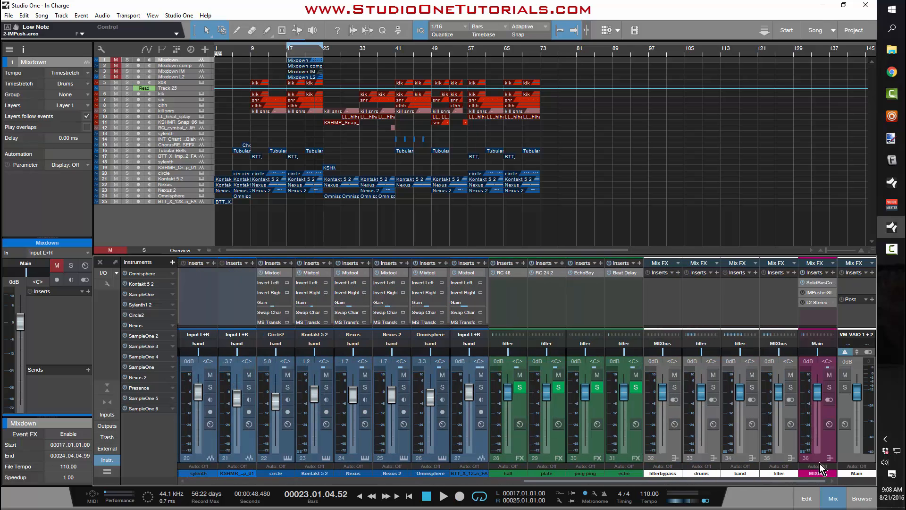
left_click(815, 283)
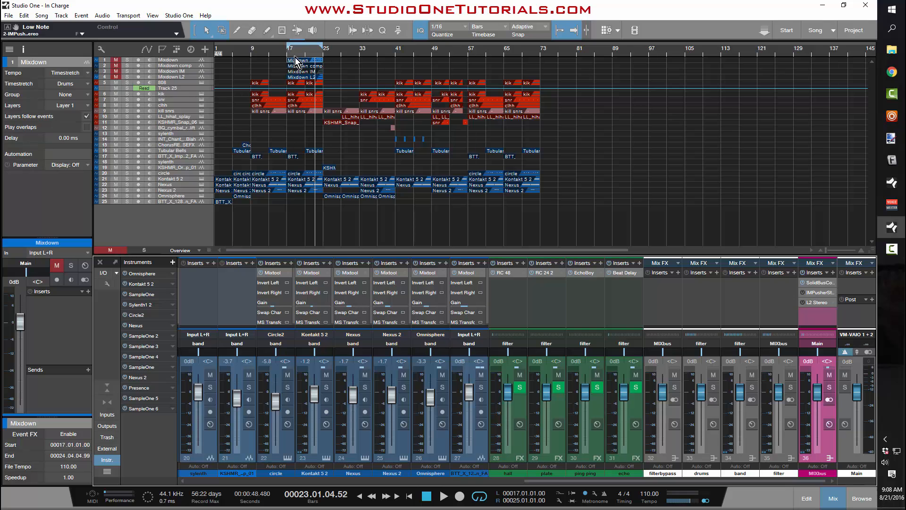
left_click(179, 67)
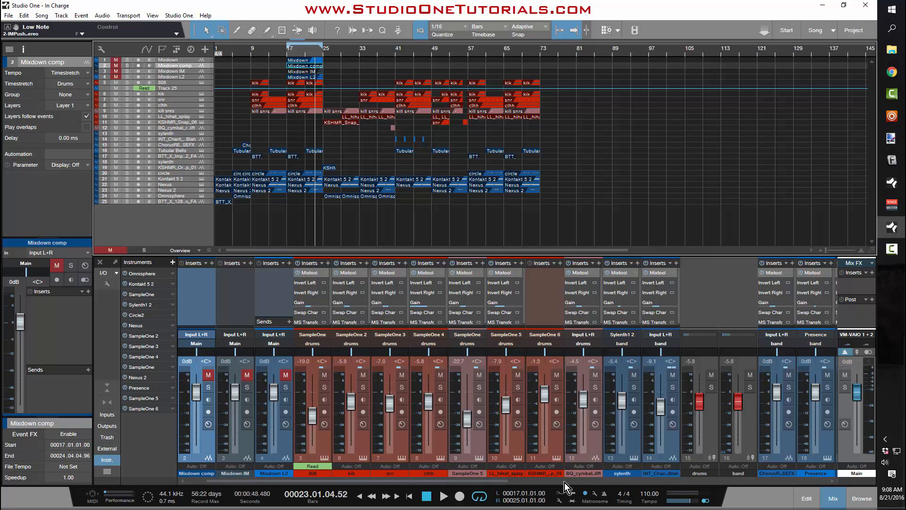
left_click_drag(487, 481, 822, 491)
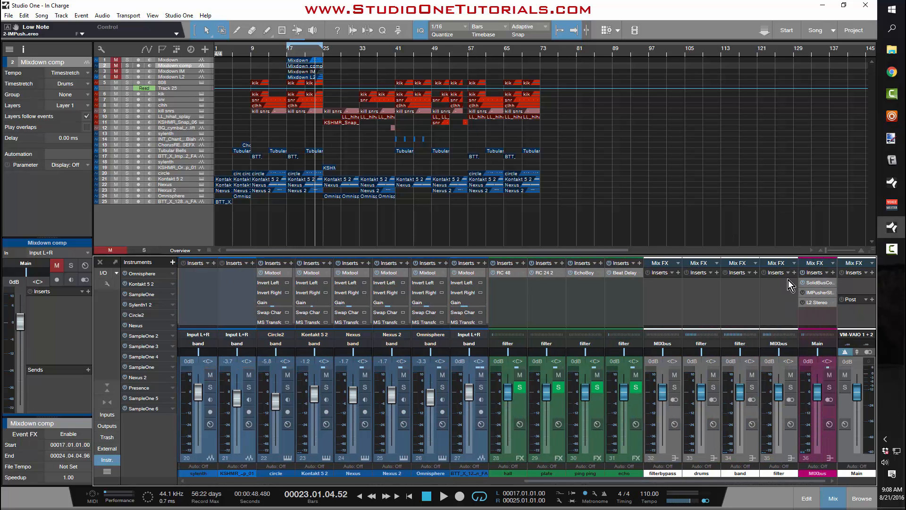
left_click(822, 282)
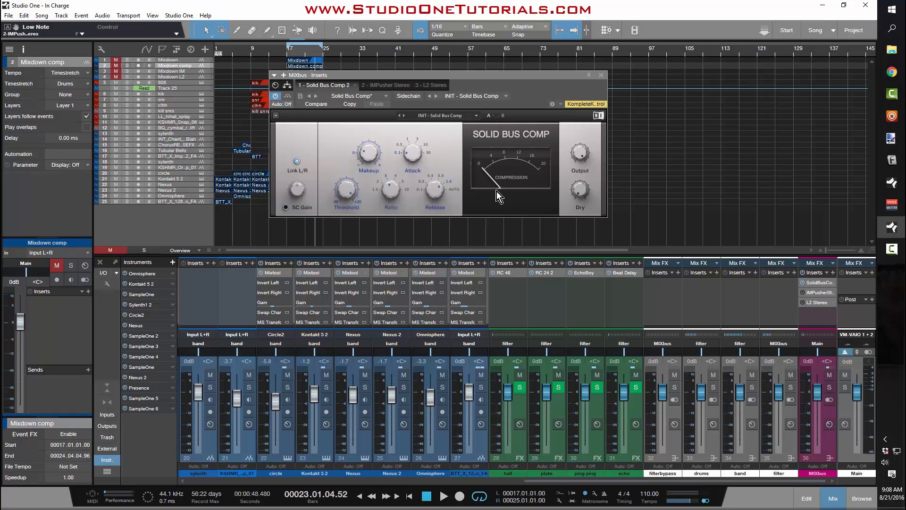
Play the song from bar 17 with the MIXbus Solid Bus Comp open, watching its compression meter, and stop playback.
double_click(299, 61)
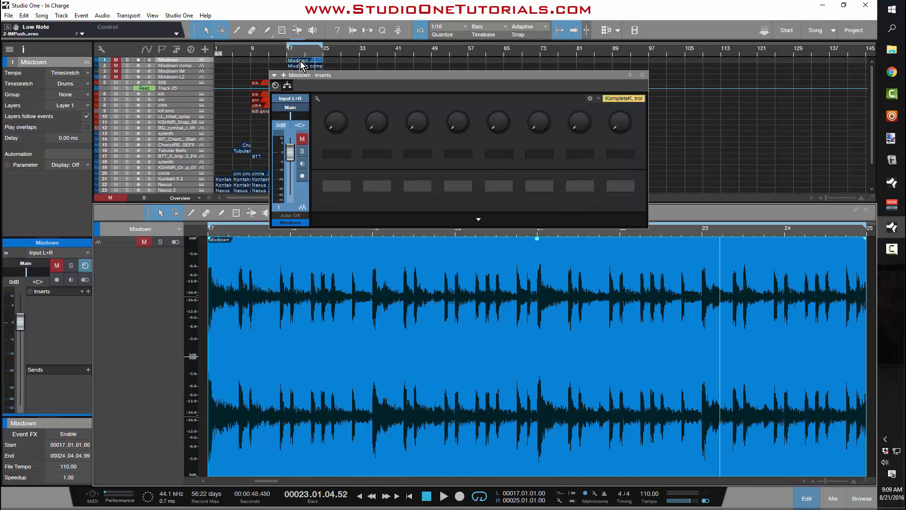
left_click(283, 57)
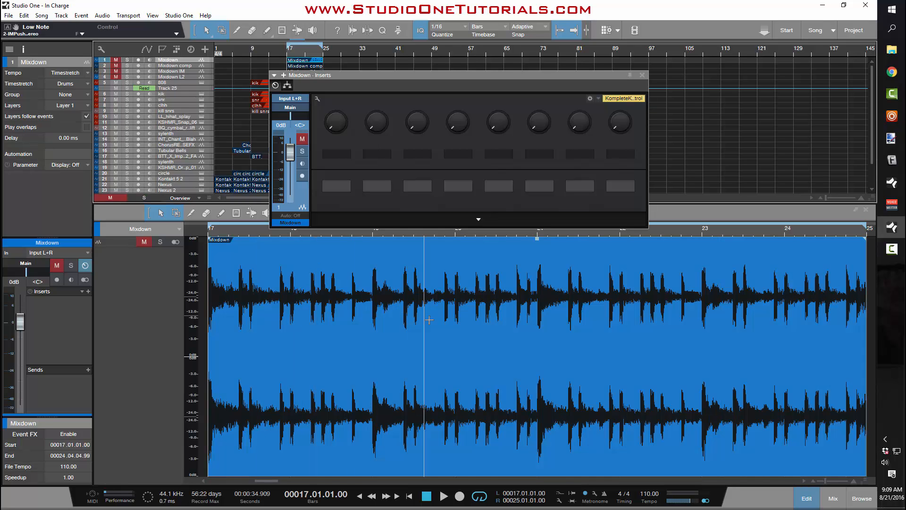
key("F3")
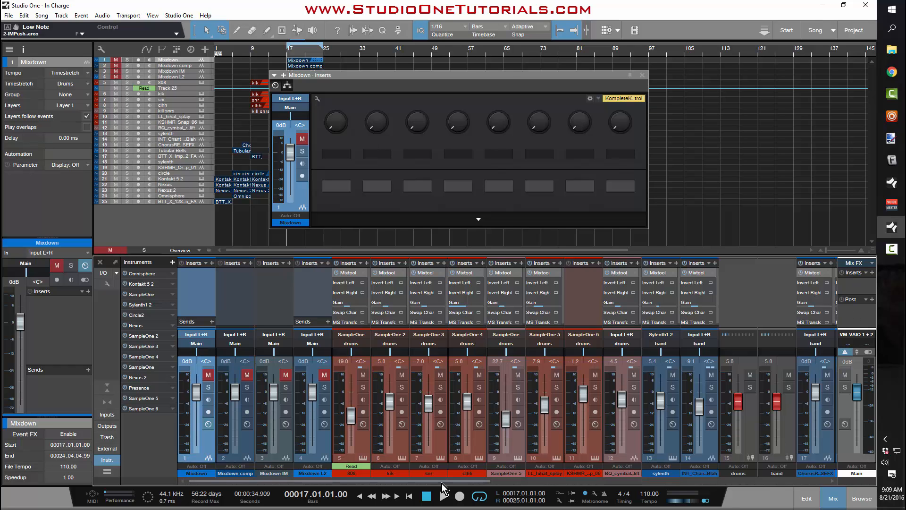
left_click_drag(440, 481, 830, 481)
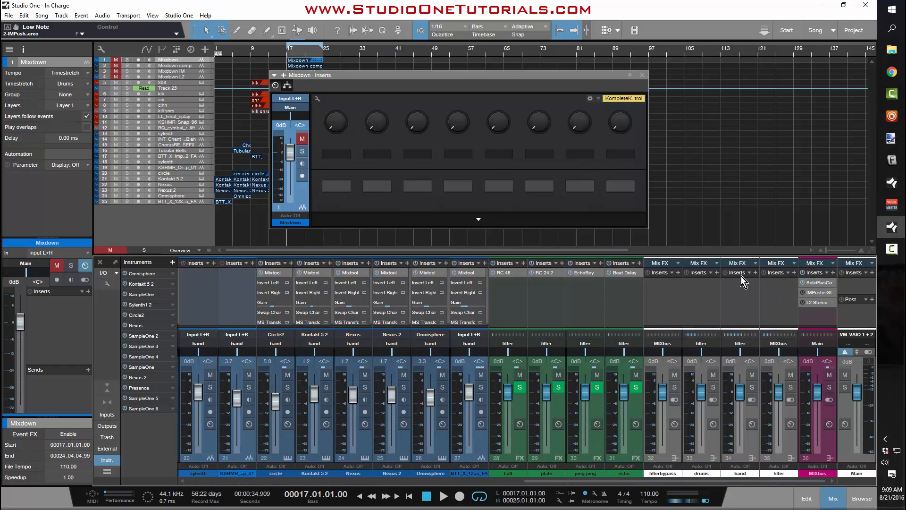
left_click(819, 282)
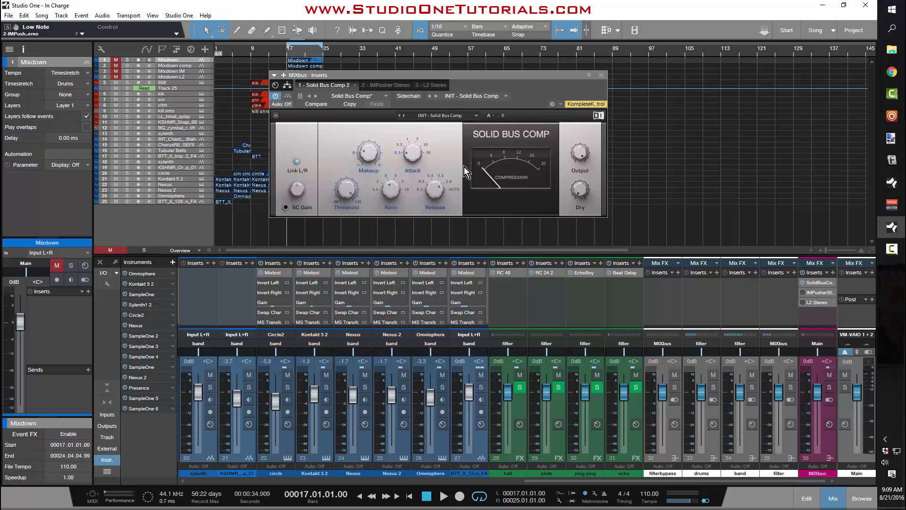
key("space")
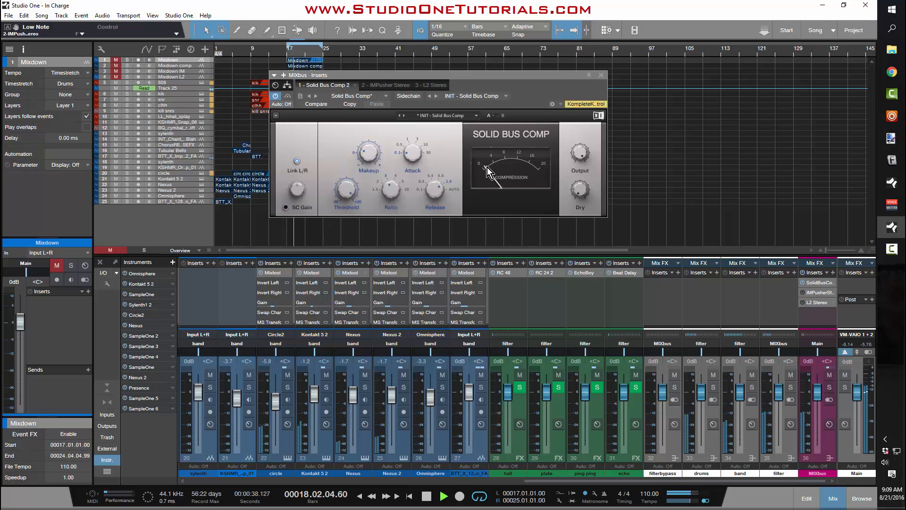
key("space")
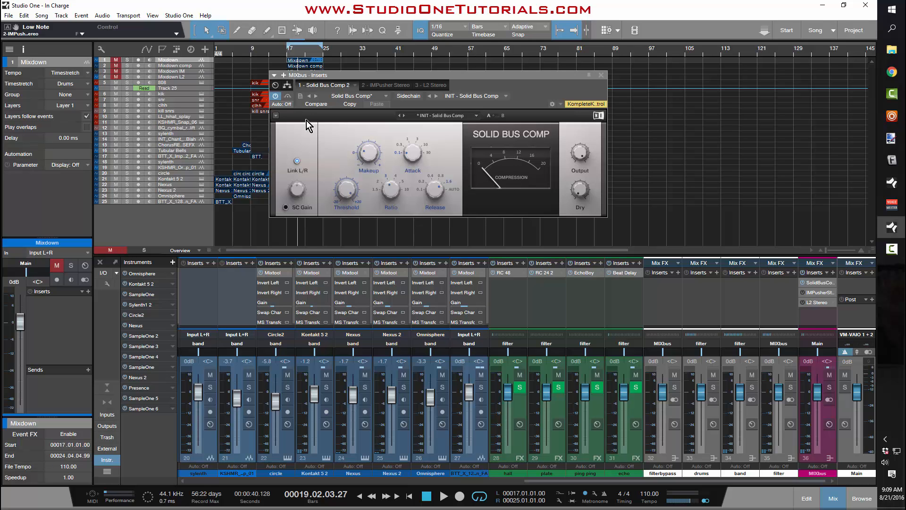
Clear the plug-in window away from the Mixdown events and compare the Mixdown and Mixdown comp waveforms in the audio editor.
left_click_drag(519, 76, 697, 78)
double_click(305, 62)
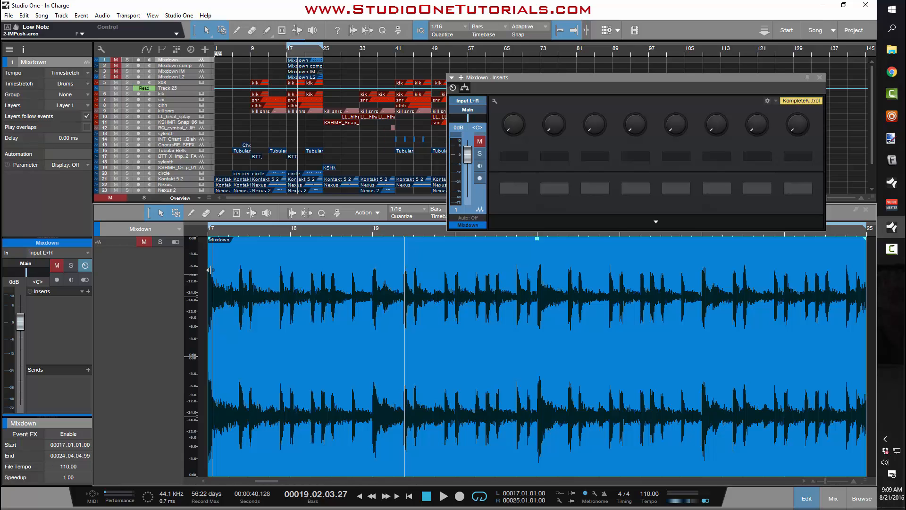
left_click(302, 66)
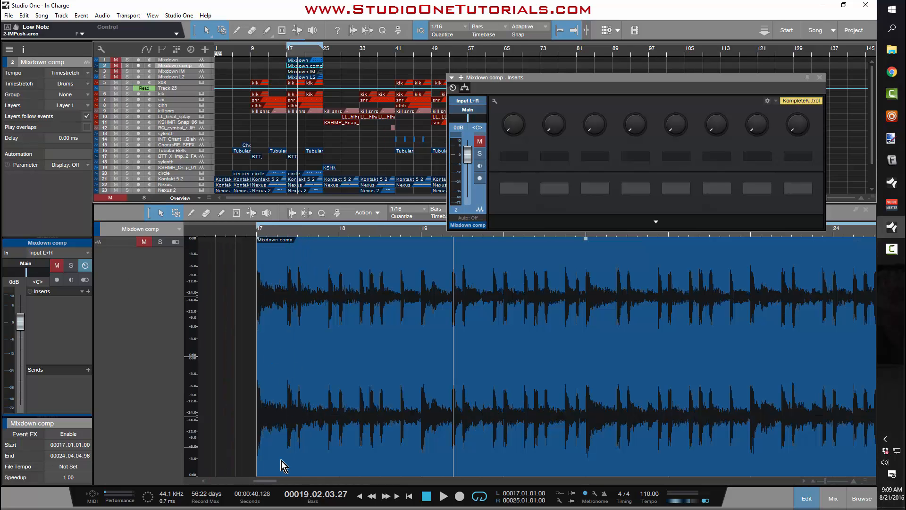
left_click_drag(263, 483, 264, 483)
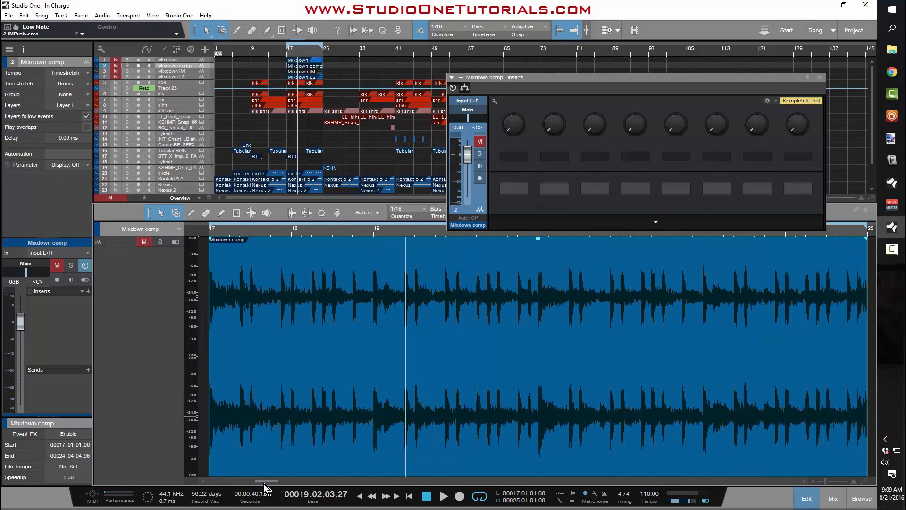
left_click(307, 60)
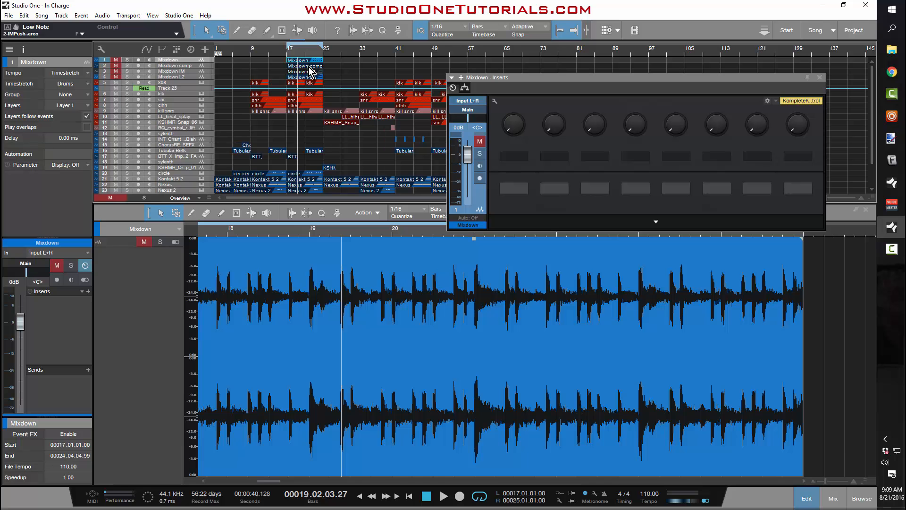
Compare the Mixdown and Mixdown comp waveforms in the audio editor at a matching zoom and close the Inserts window.
left_click_drag(293, 232, 340, 232)
left_click(313, 66)
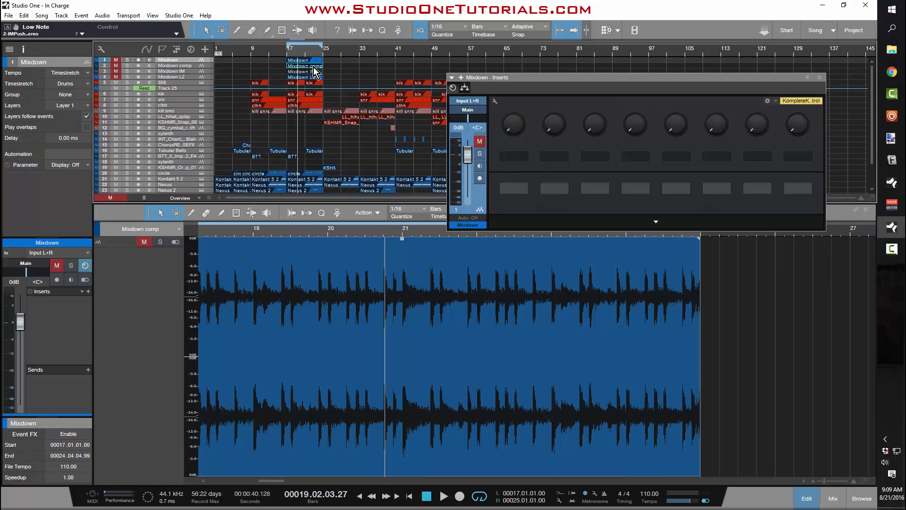
left_click(313, 60)
left_click(314, 66)
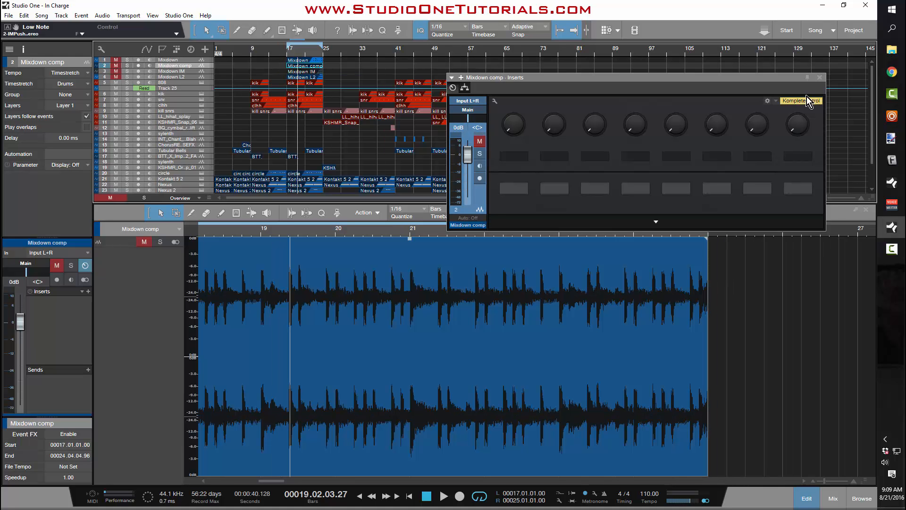
left_click(821, 78)
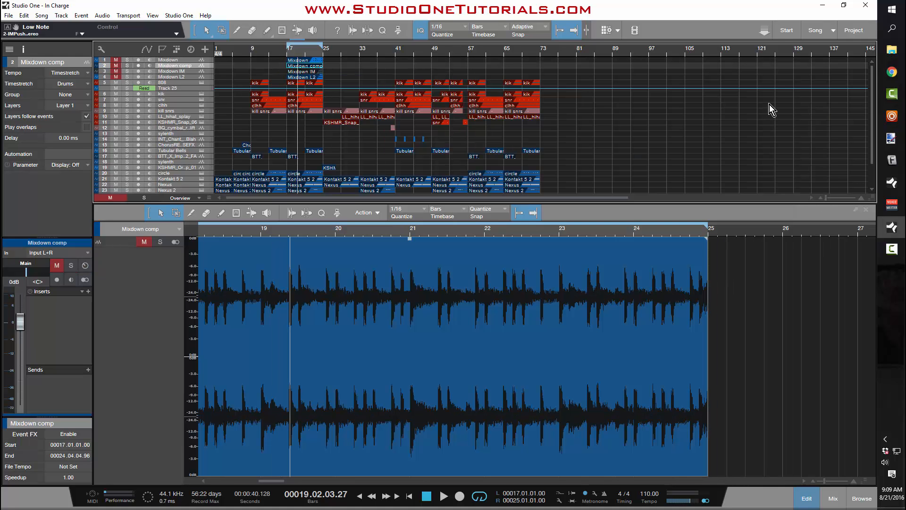
Alternate repeatedly between the Mixdown and Mixdown comp events to examine how compression changes the waveform peaks.
left_click(308, 61)
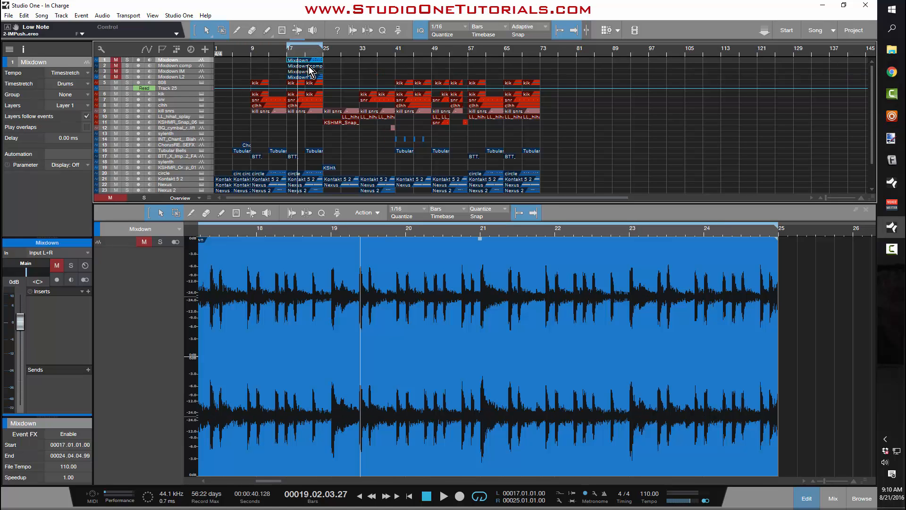
left_click(309, 65)
left_click(309, 61)
left_click(308, 66)
left_click(308, 61)
left_click(310, 66)
left_click(309, 60)
left_click(309, 66)
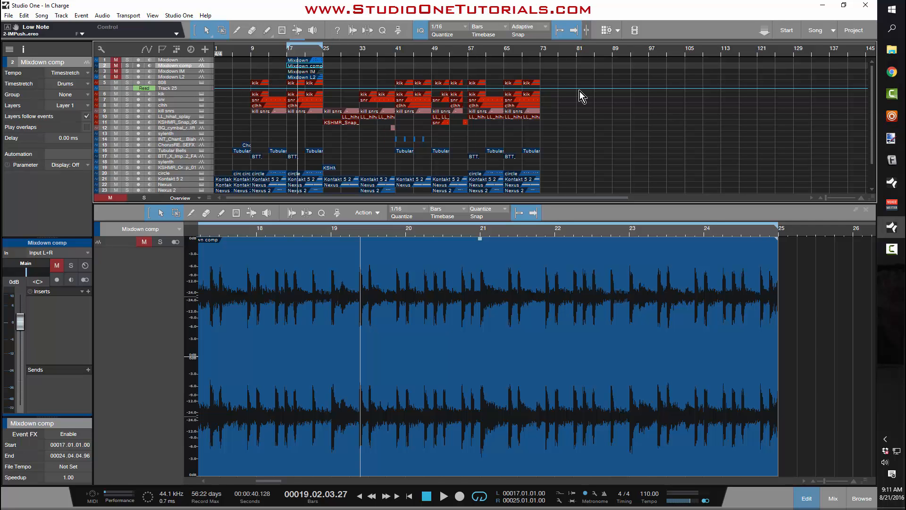
Activate the IMPusher Stereo insert on the MIXbus channel and open it to inspect its Body, Low, High and Push controls.
key("F3")
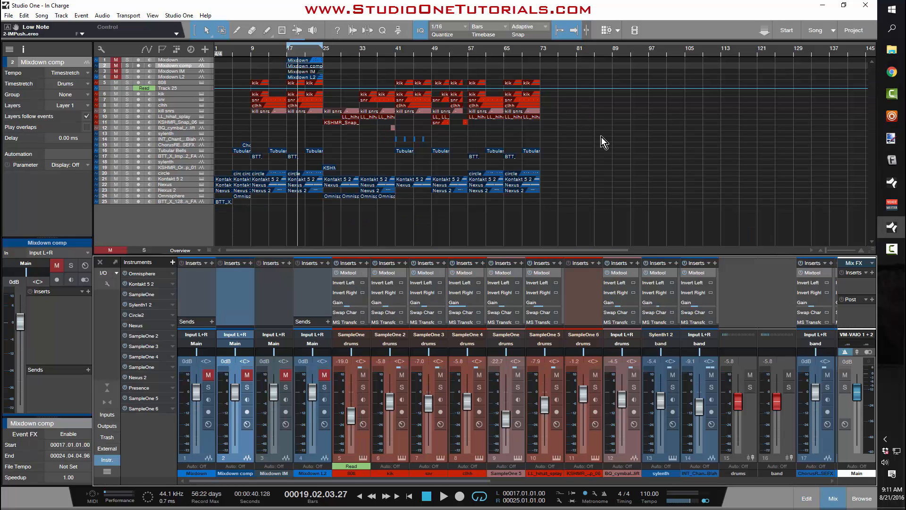
left_click_drag(470, 481, 803, 481)
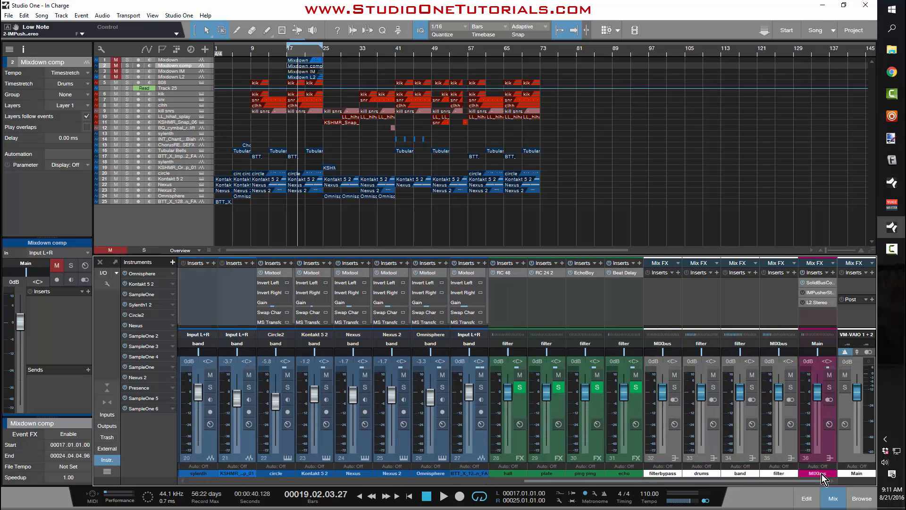
left_click(804, 295)
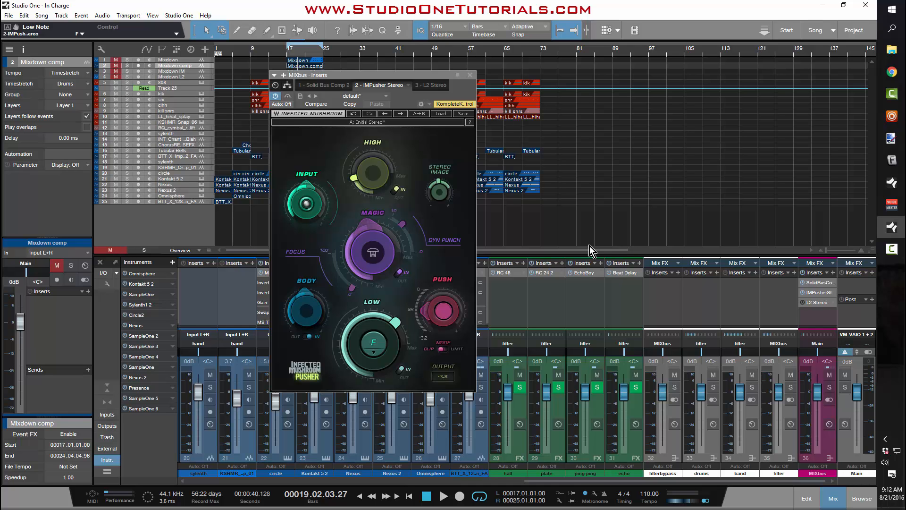
mouse_move(311, 333)
mouse_move(304, 311)
mouse_move(371, 324)
mouse_move(380, 179)
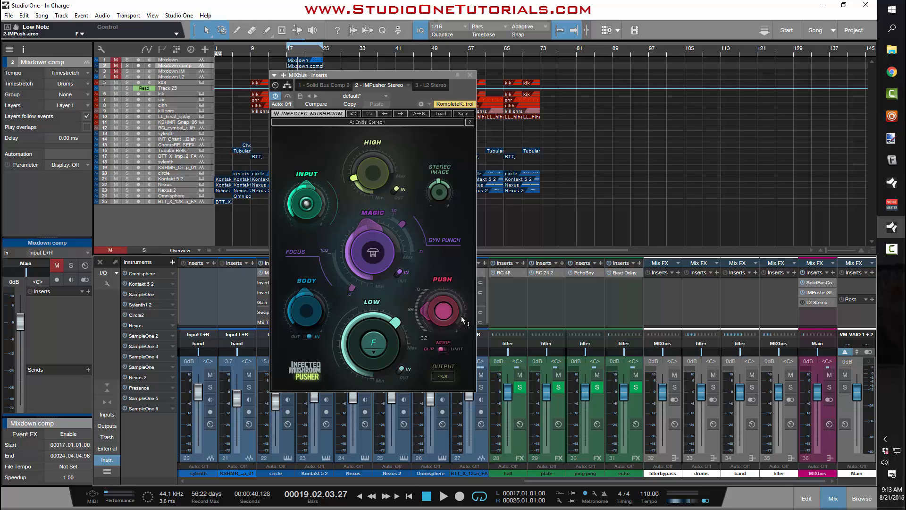
mouse_move(437, 321)
Play the song from bar 17 with the MIXbus IMPusher active, listening to its effect, and stop playback.
left_click(287, 55)
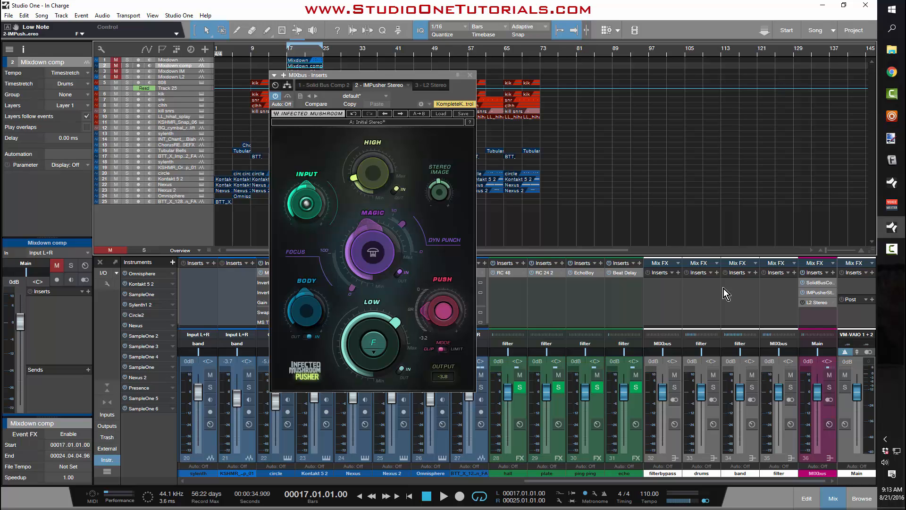
key("space")
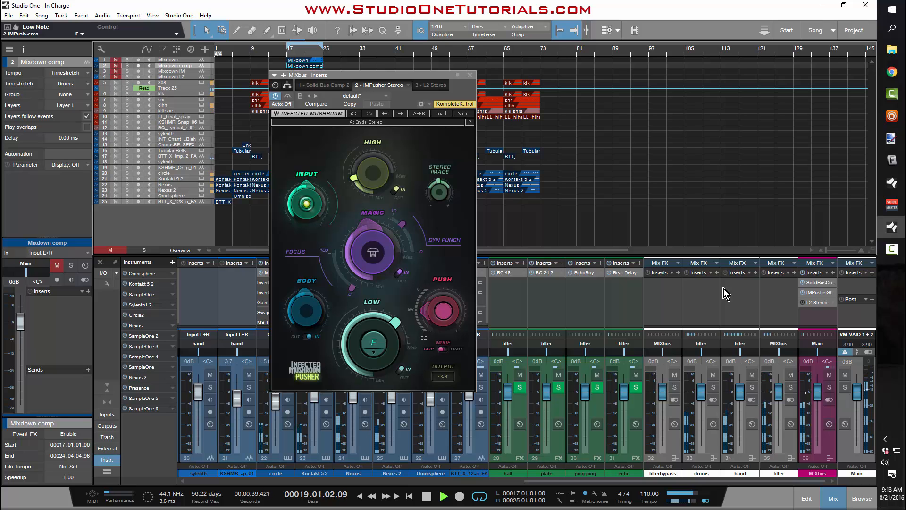
key("space")
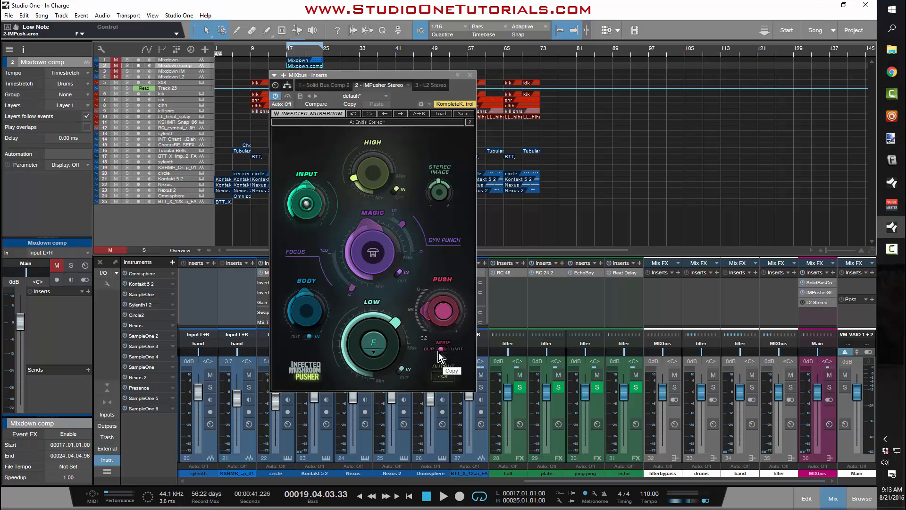
Move the IMPusher window clear of the events, examine the Mixdown IM waveform in the audio editor, and close the Inserts window.
left_click_drag(425, 76, 699, 75)
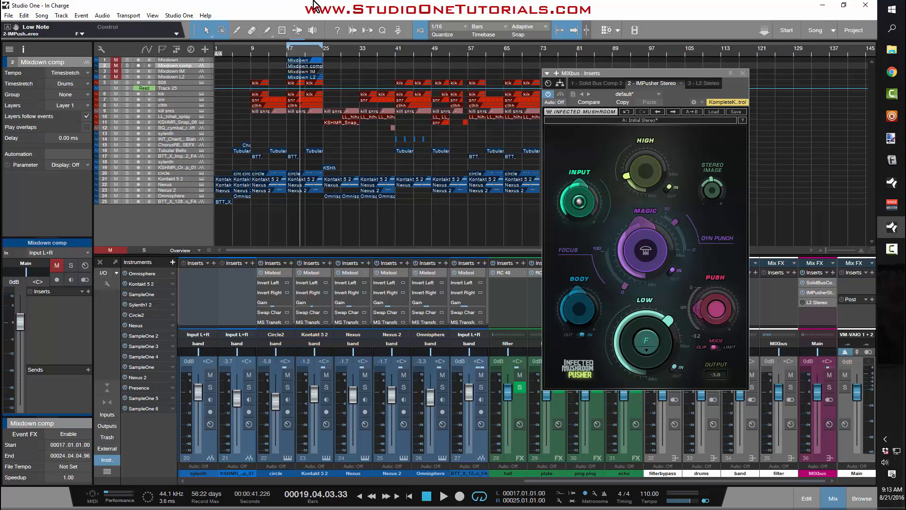
left_click(197, 72)
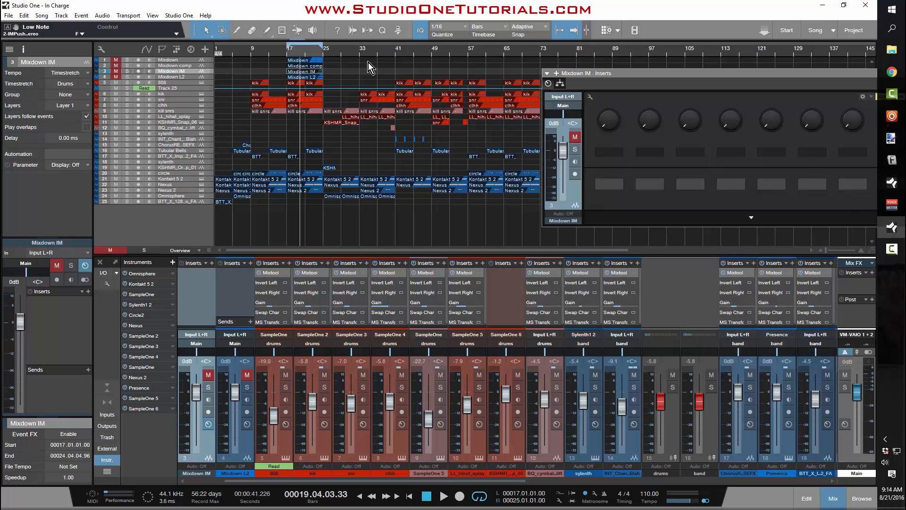
double_click(322, 71)
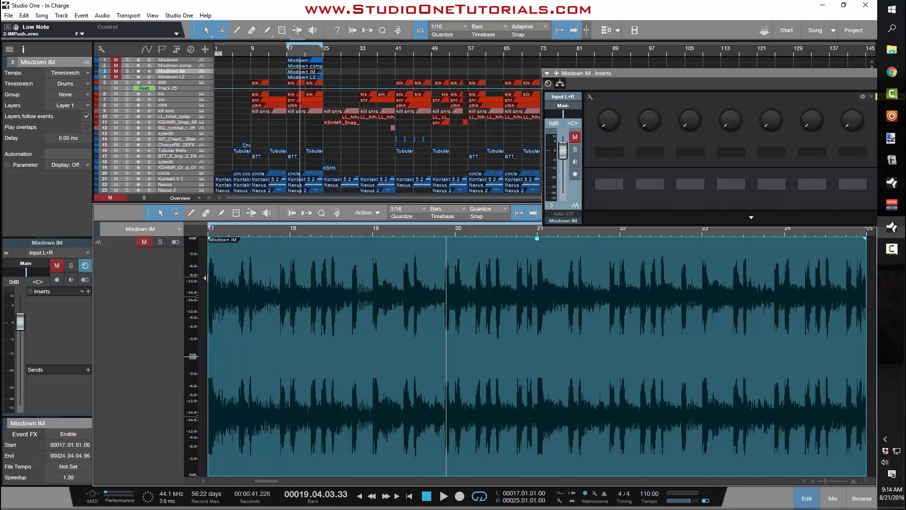
left_click_drag(207, 279, 211, 278)
left_click_drag(850, 73, 764, 88)
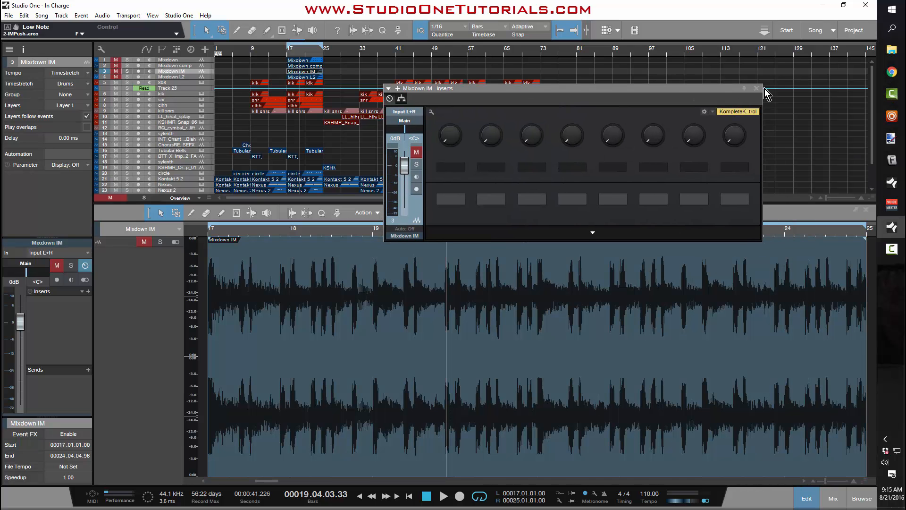
left_click(757, 88)
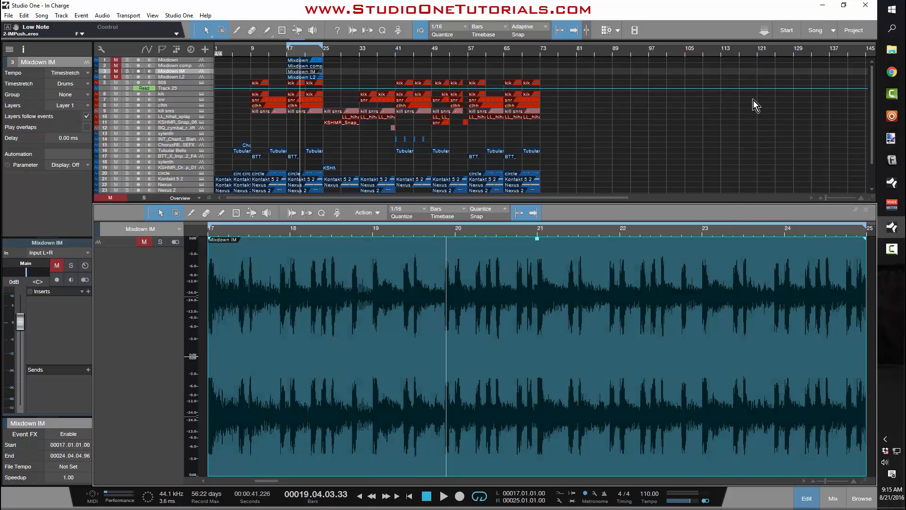
Bring the MIXbus channel into view in the mixer and open its L2 Stereo insert.
key("F3")
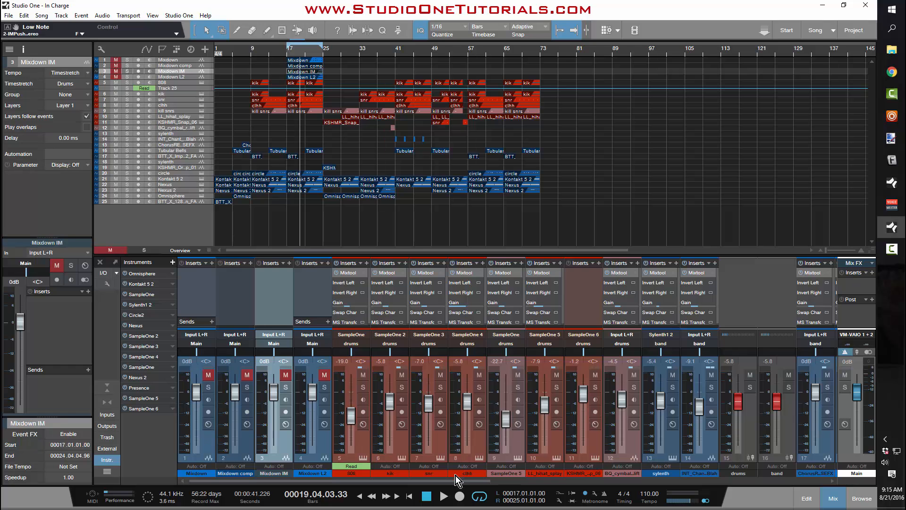
left_click_drag(456, 481, 819, 482)
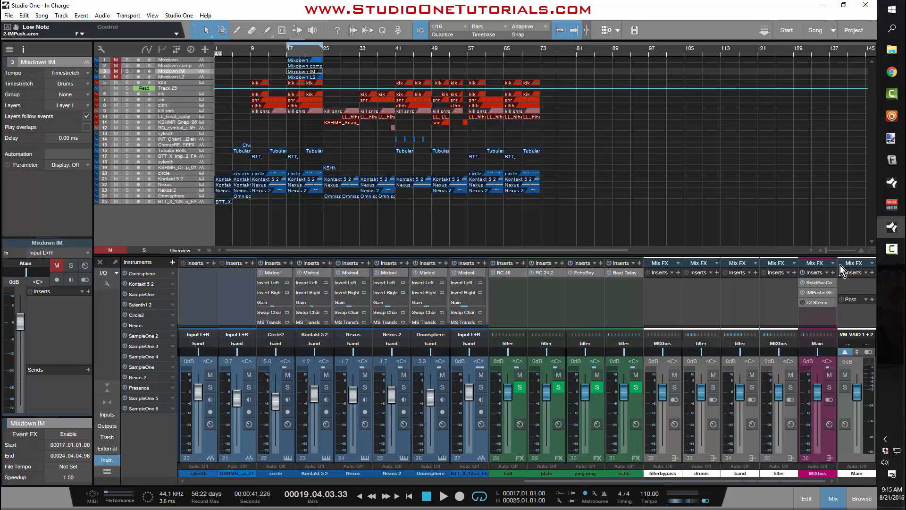
left_click(815, 301)
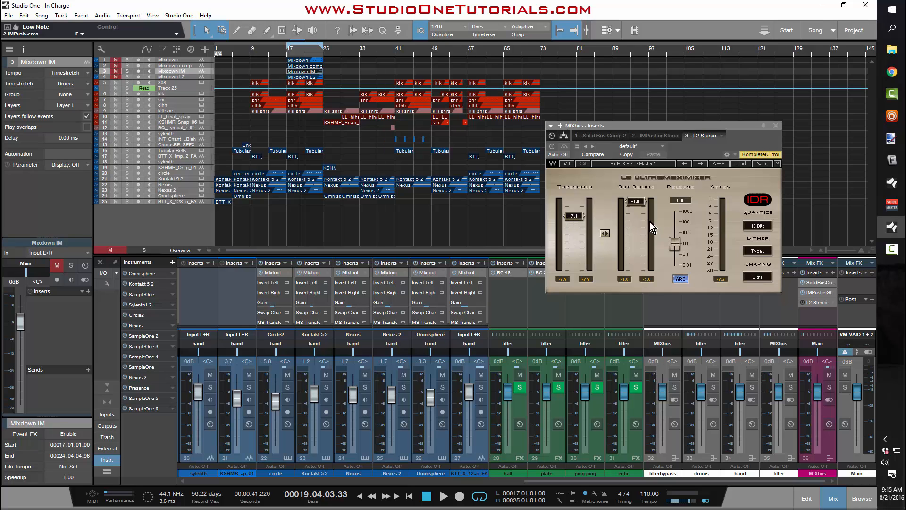
Activate the L2 Stereo insert on MIXbus, play the song from bar 17 watching its attenuation meter, and stop playback.
left_click(288, 54)
left_click(802, 302)
key("space")
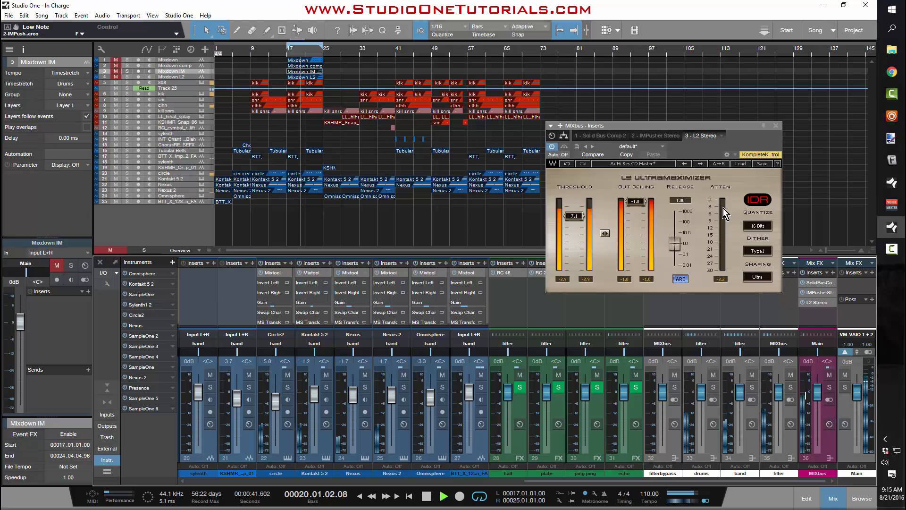
key("space")
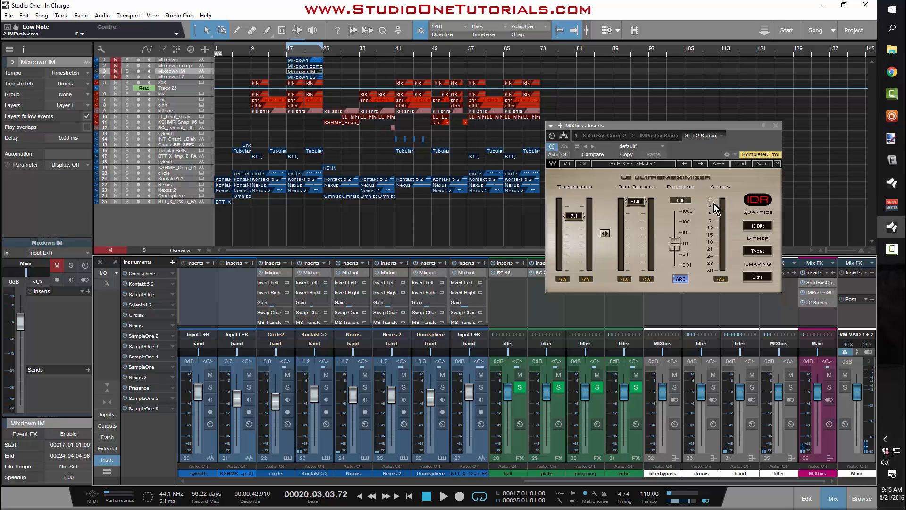
Move the L2 window clear of the mixer, resume playback to watch the Main channel's level meter, and stop.
left_click_drag(707, 125, 664, 49)
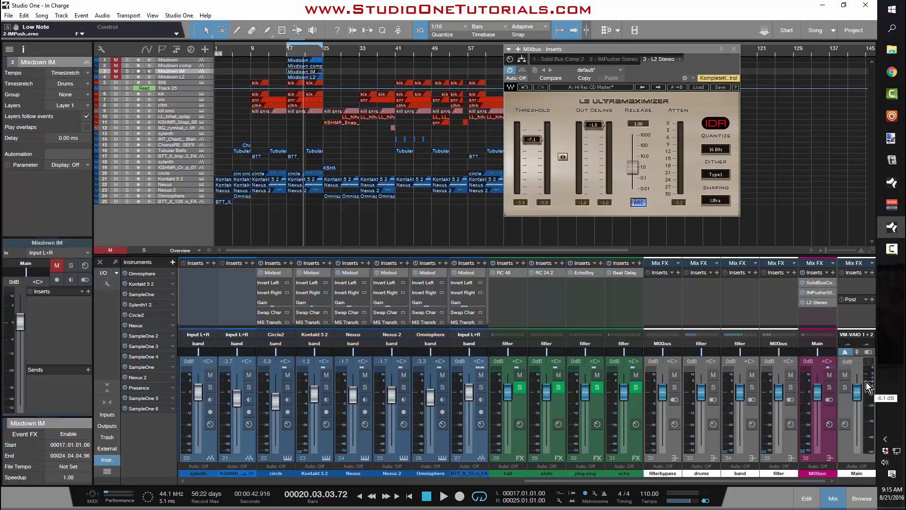
key("space")
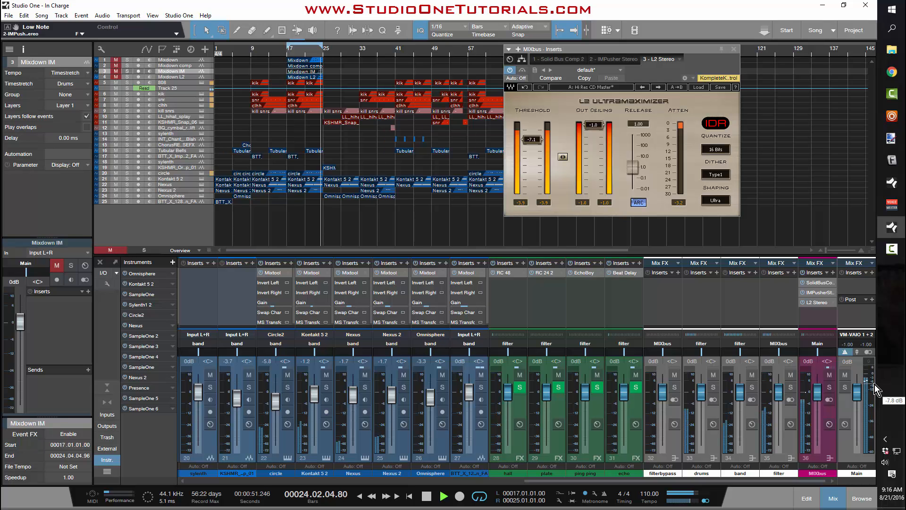
key("space")
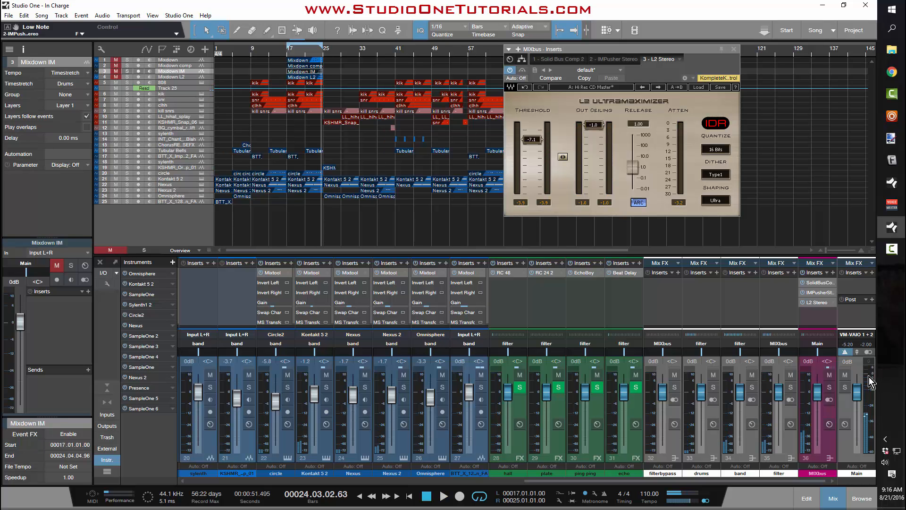
Open the Mixdown L2 event in the audio editor, examine its full waveform, and close the Inserts window.
double_click(306, 77)
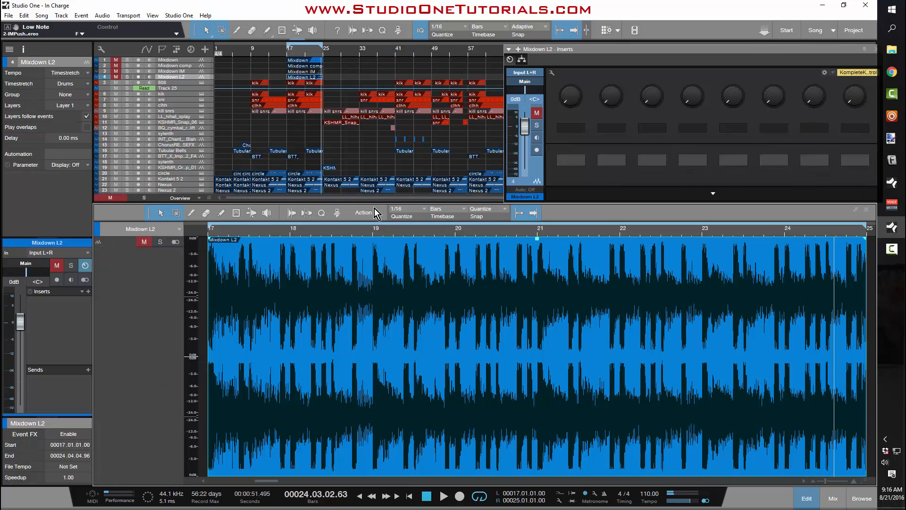
left_click_drag(360, 234, 251, 203)
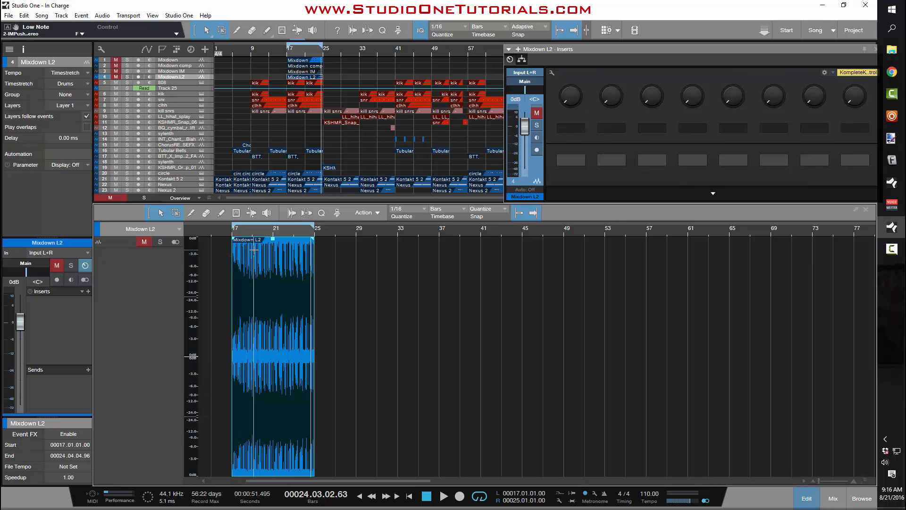
scroll(225, 251, "up", 6)
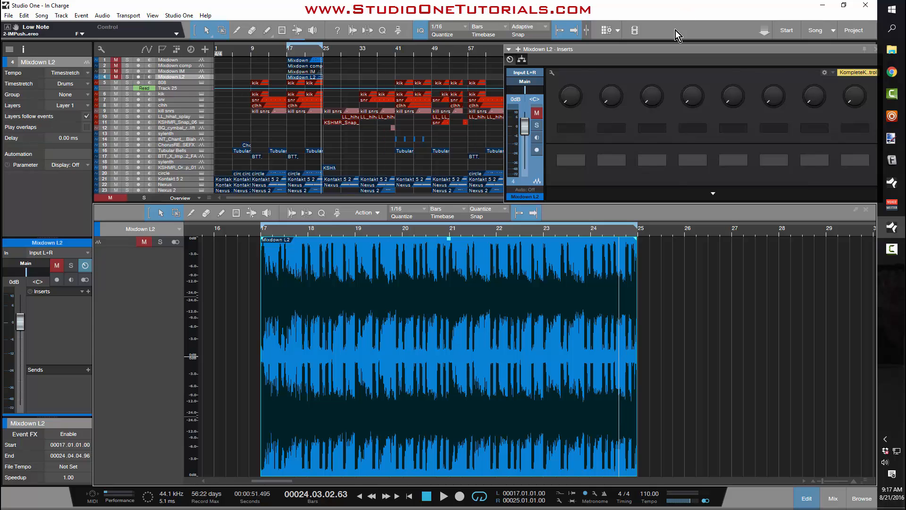
left_click_drag(625, 58, 509, 61)
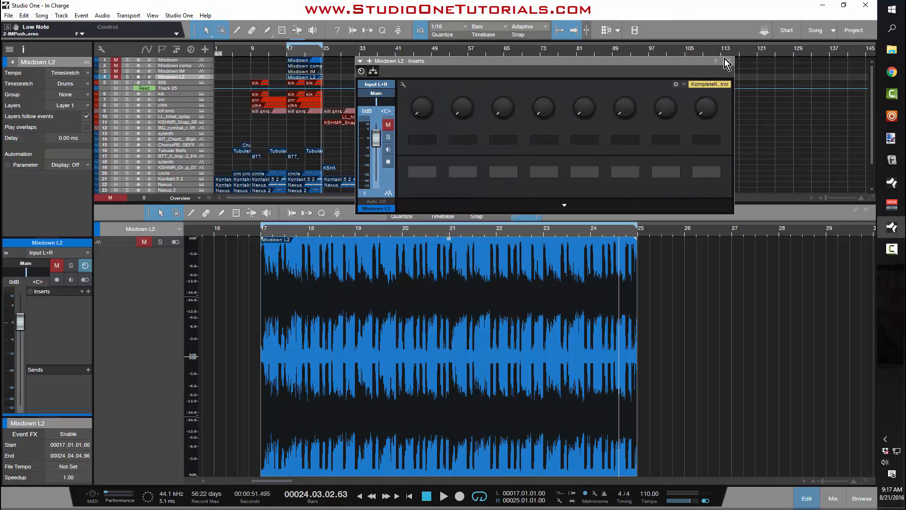
left_click(727, 62)
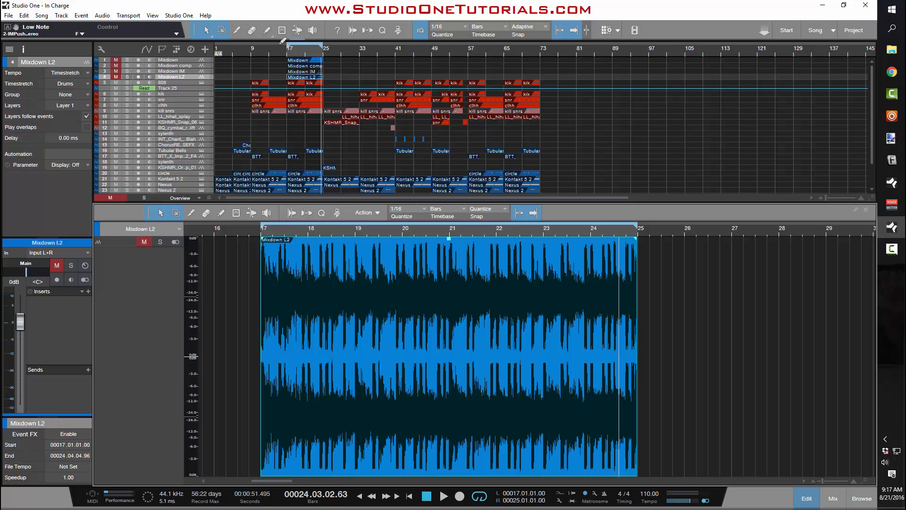
Play the song from bar 17 with all MIXbus inserts active while viewing the Mixdown L2 waveform, and stop playback.
key("space")
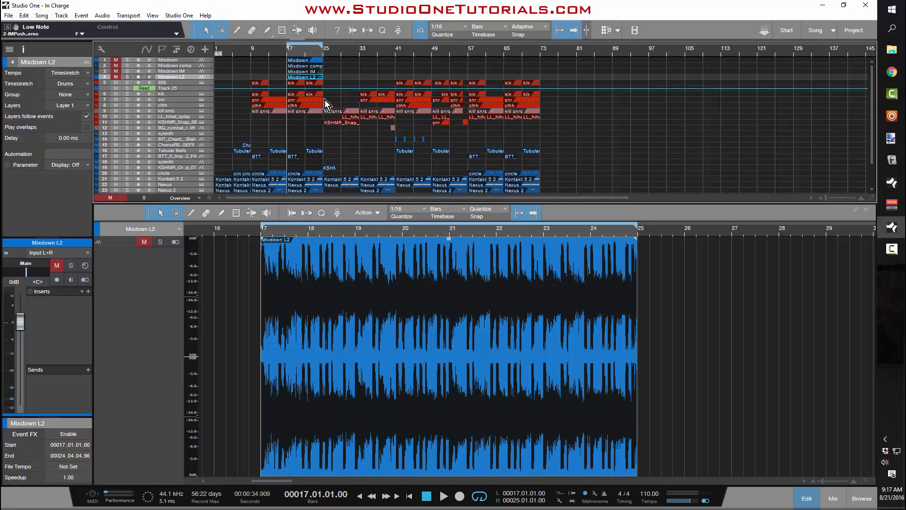
key("space")
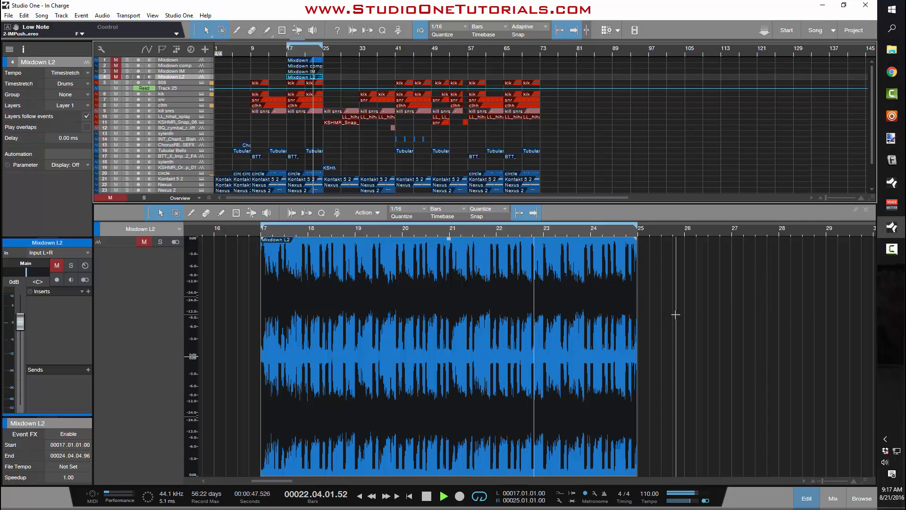
key("space")
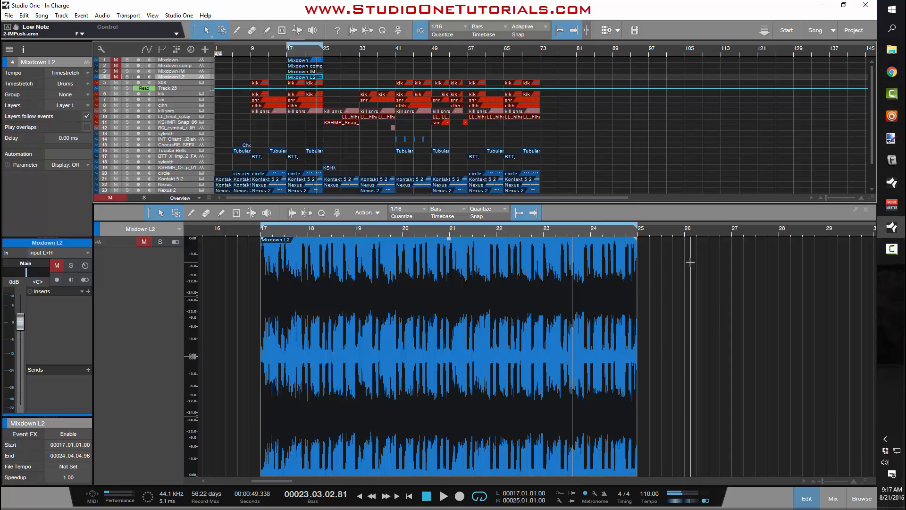
Return to the MIXbus channel in the mixer and reopen its IMPusher Stereo insert for inspection.
key("F3")
left_click_drag(463, 480, 824, 446)
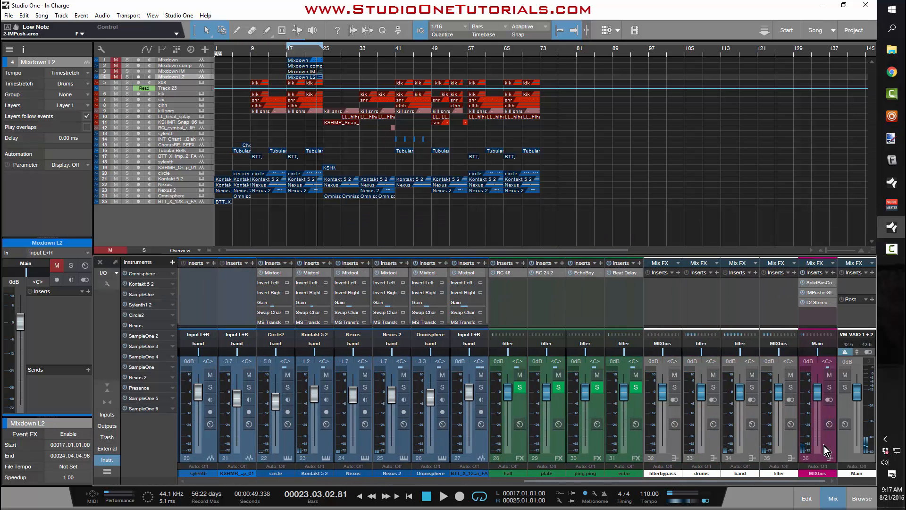
double_click(829, 294)
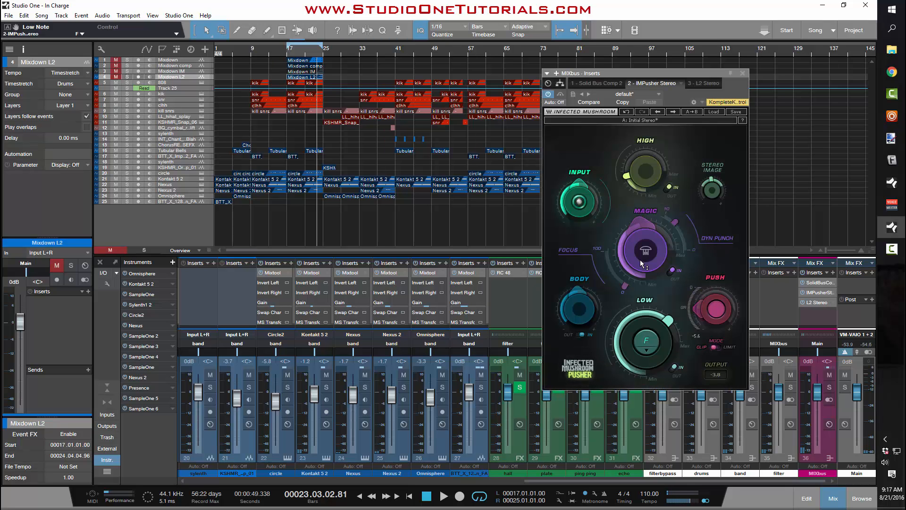
Inspect the IMPusher's Magic control on the MIXbus channel, shift the plug-in window slightly lower, and close it.
mouse_move(640, 259)
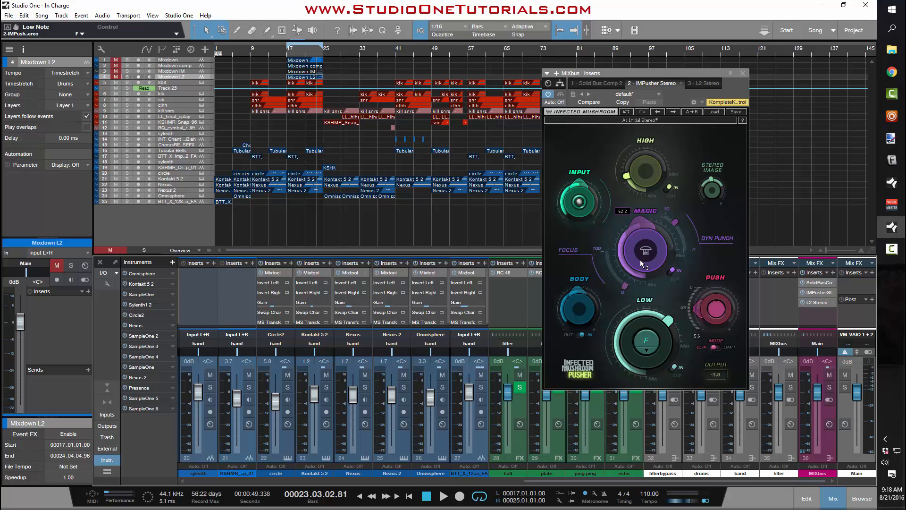
left_click_drag(664, 75, 665, 95)
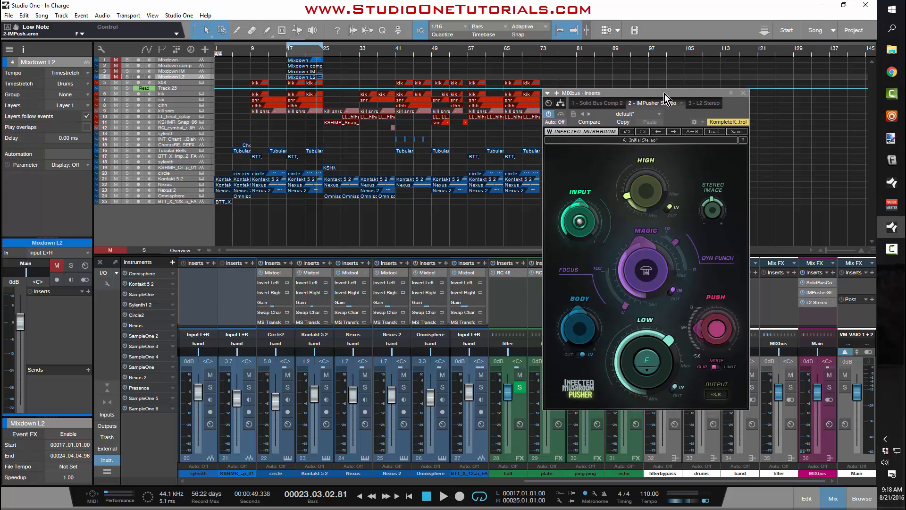
left_click(744, 94)
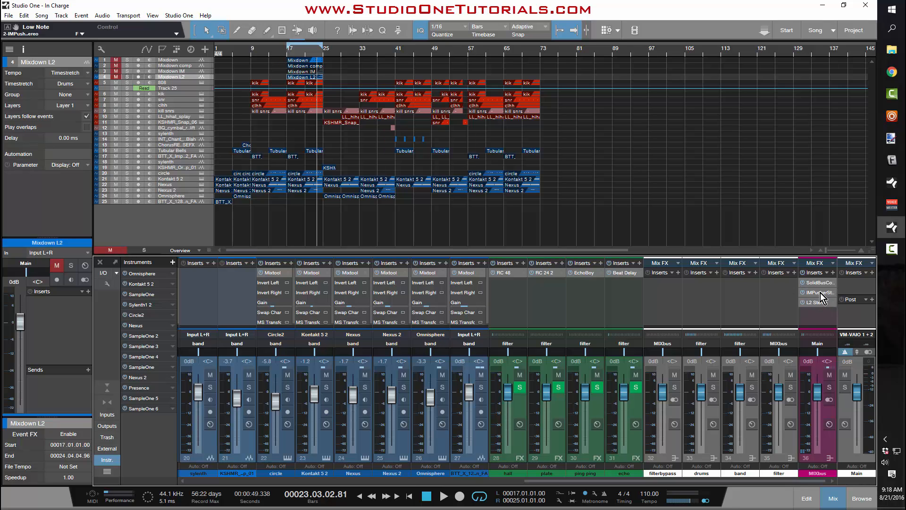
Review the MIXbus channel's L2 Stereo and IMPusher Stereo inserts in turn, closing each plug-in window after viewing its settings.
left_click(819, 307)
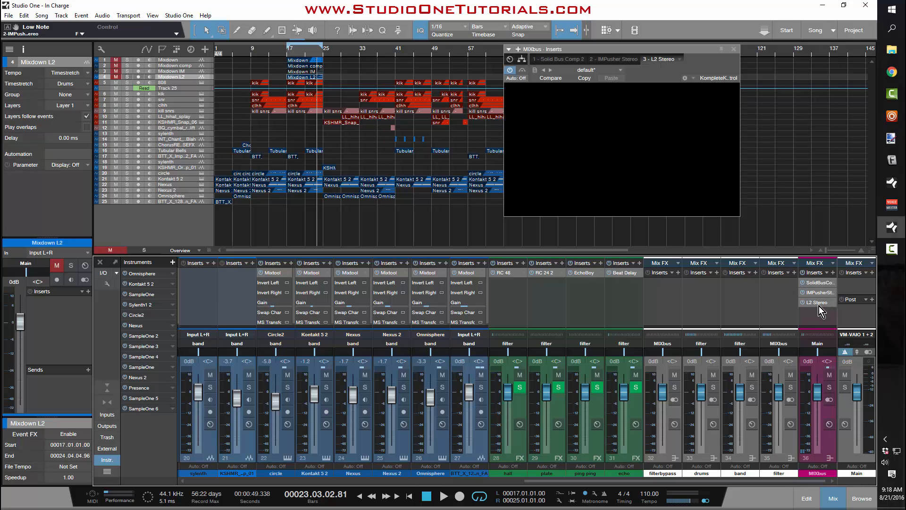
left_click(734, 50)
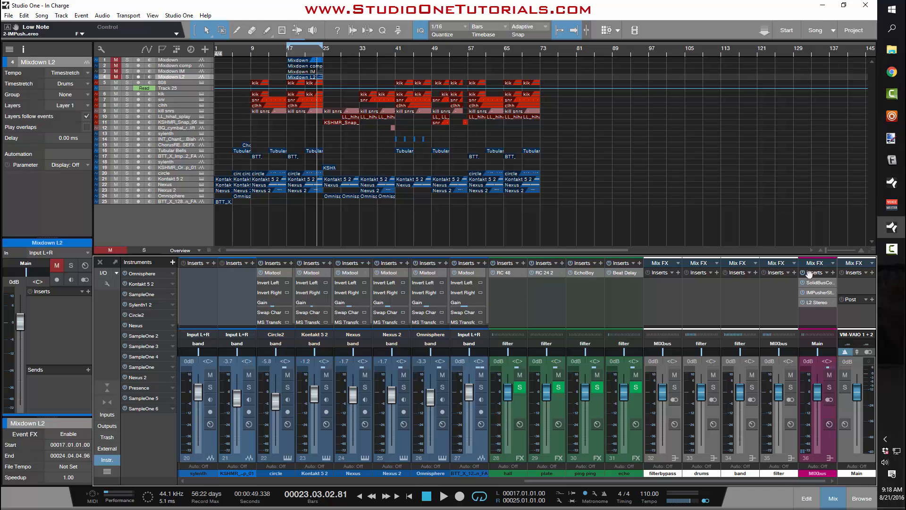
left_click(816, 305)
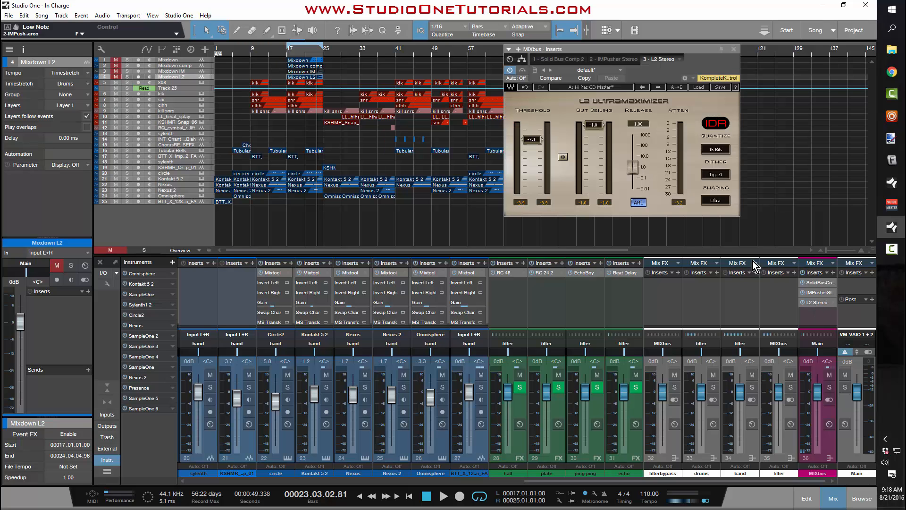
left_click(735, 50)
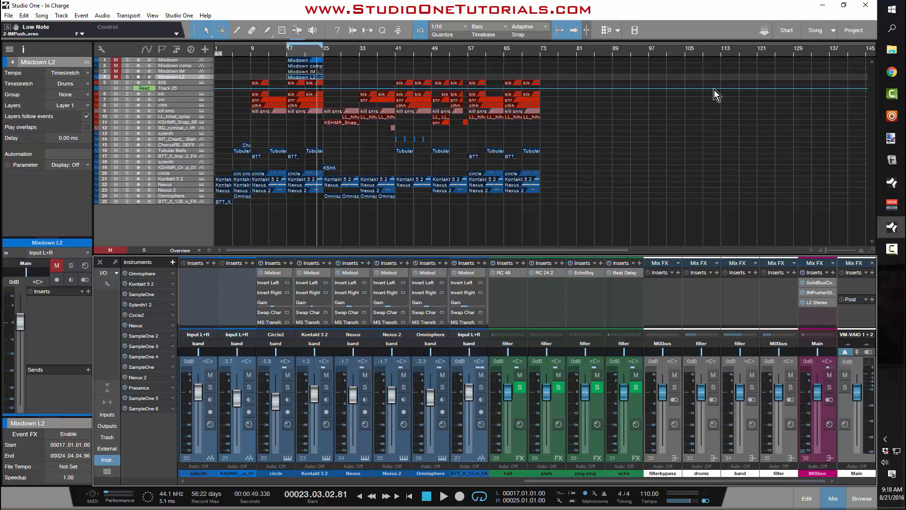
left_click(820, 293)
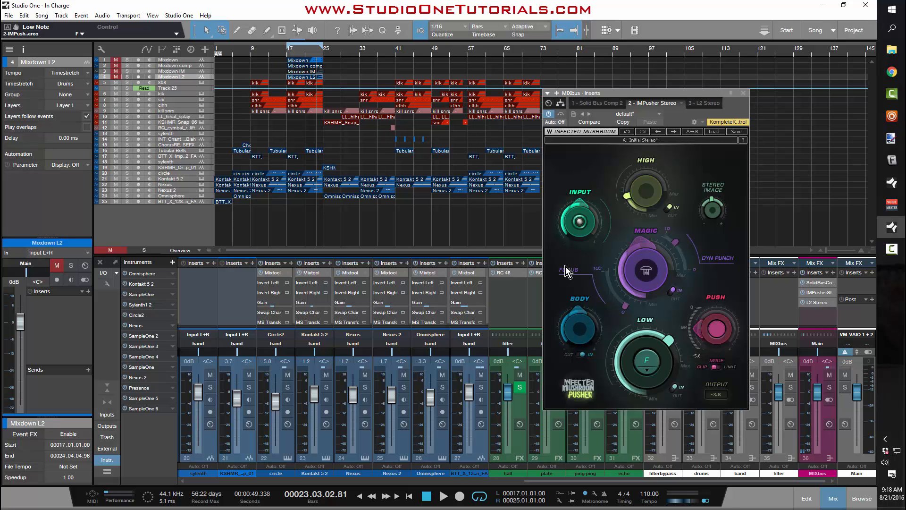
left_click(744, 93)
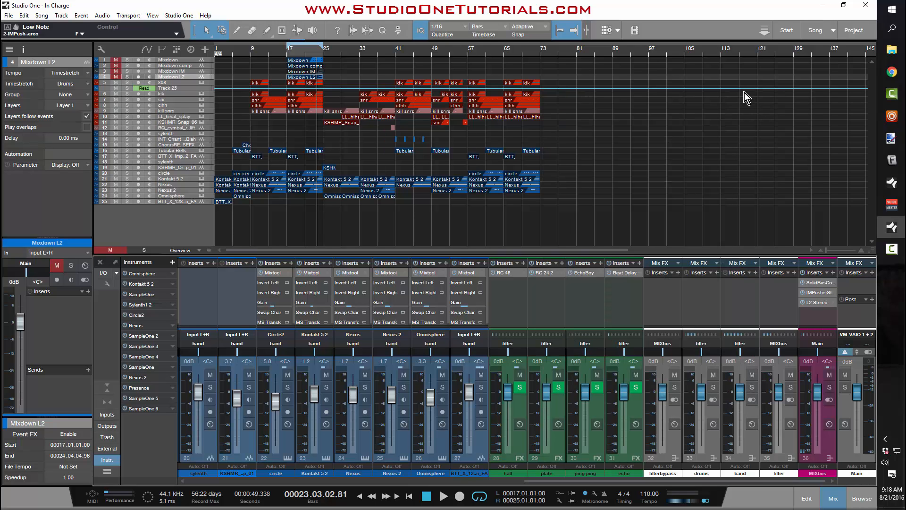